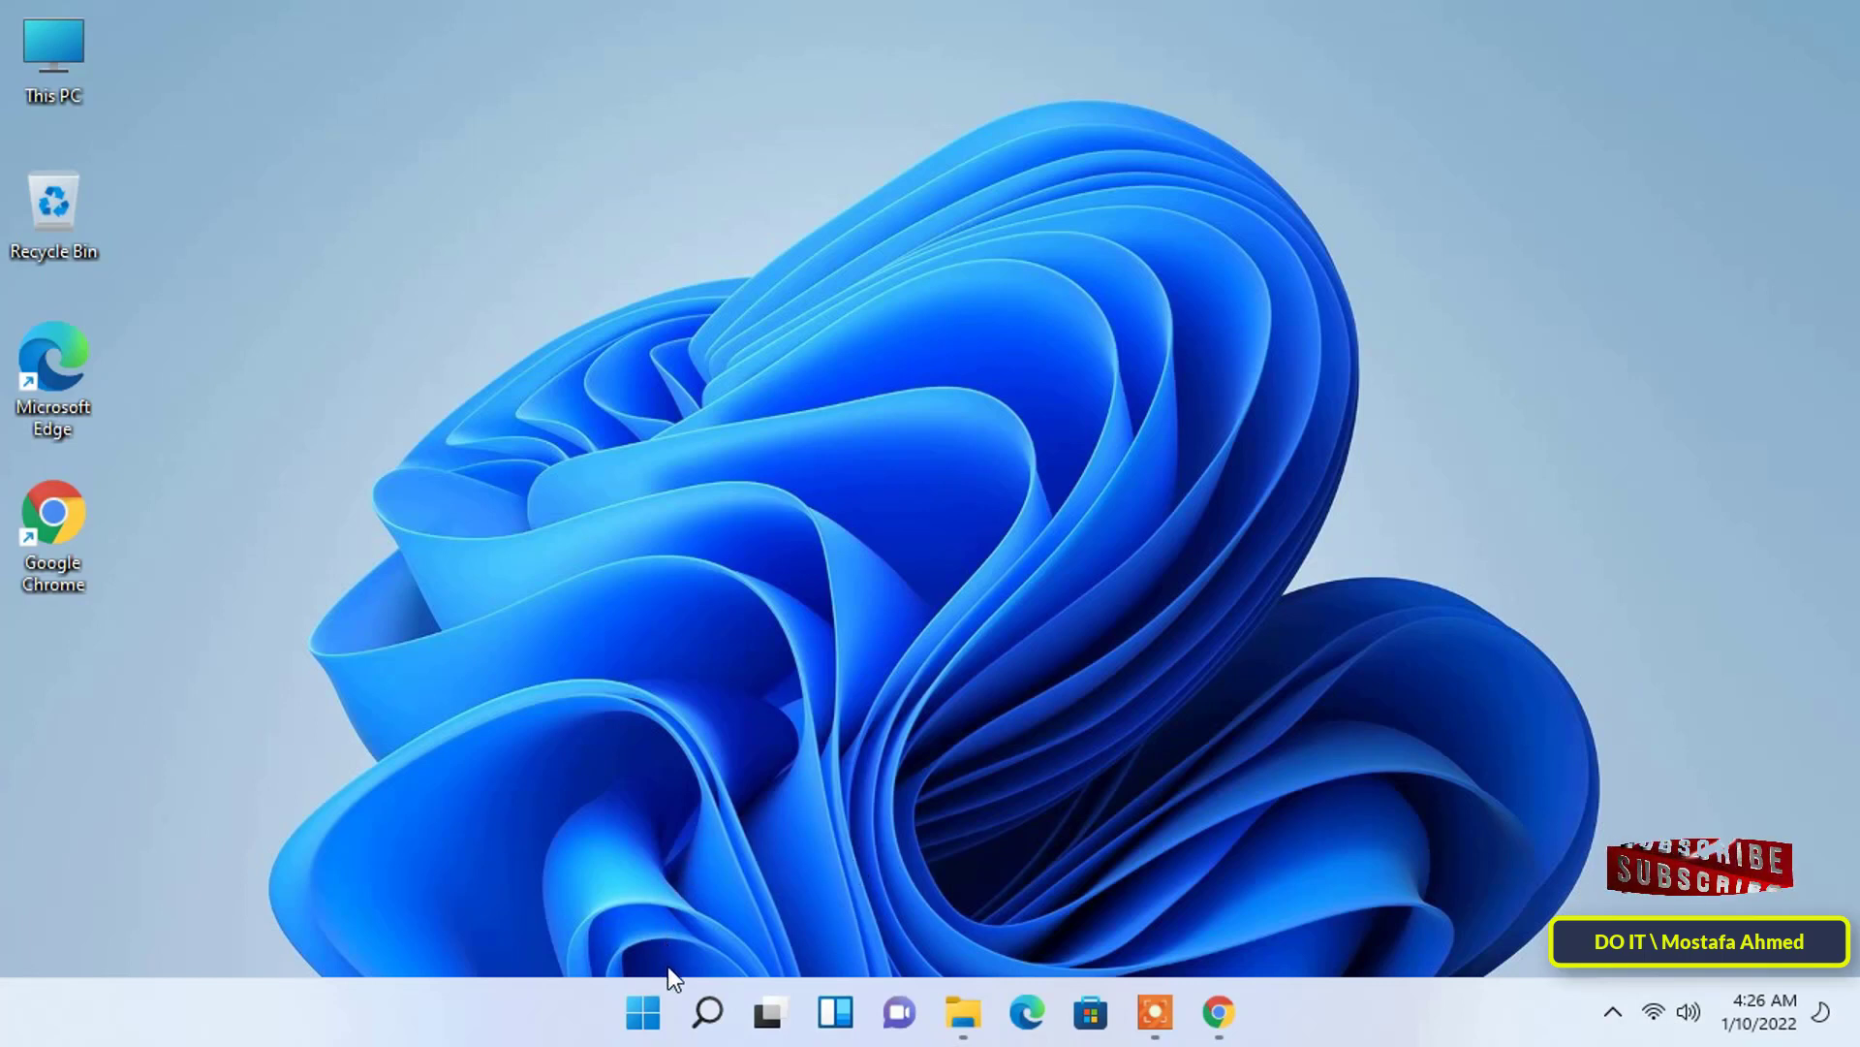
# Step: View the PC's name and model in the System settings, look at the PC rename dialog and cancel it, then minimize Settings
pyautogui.click(649, 1012)
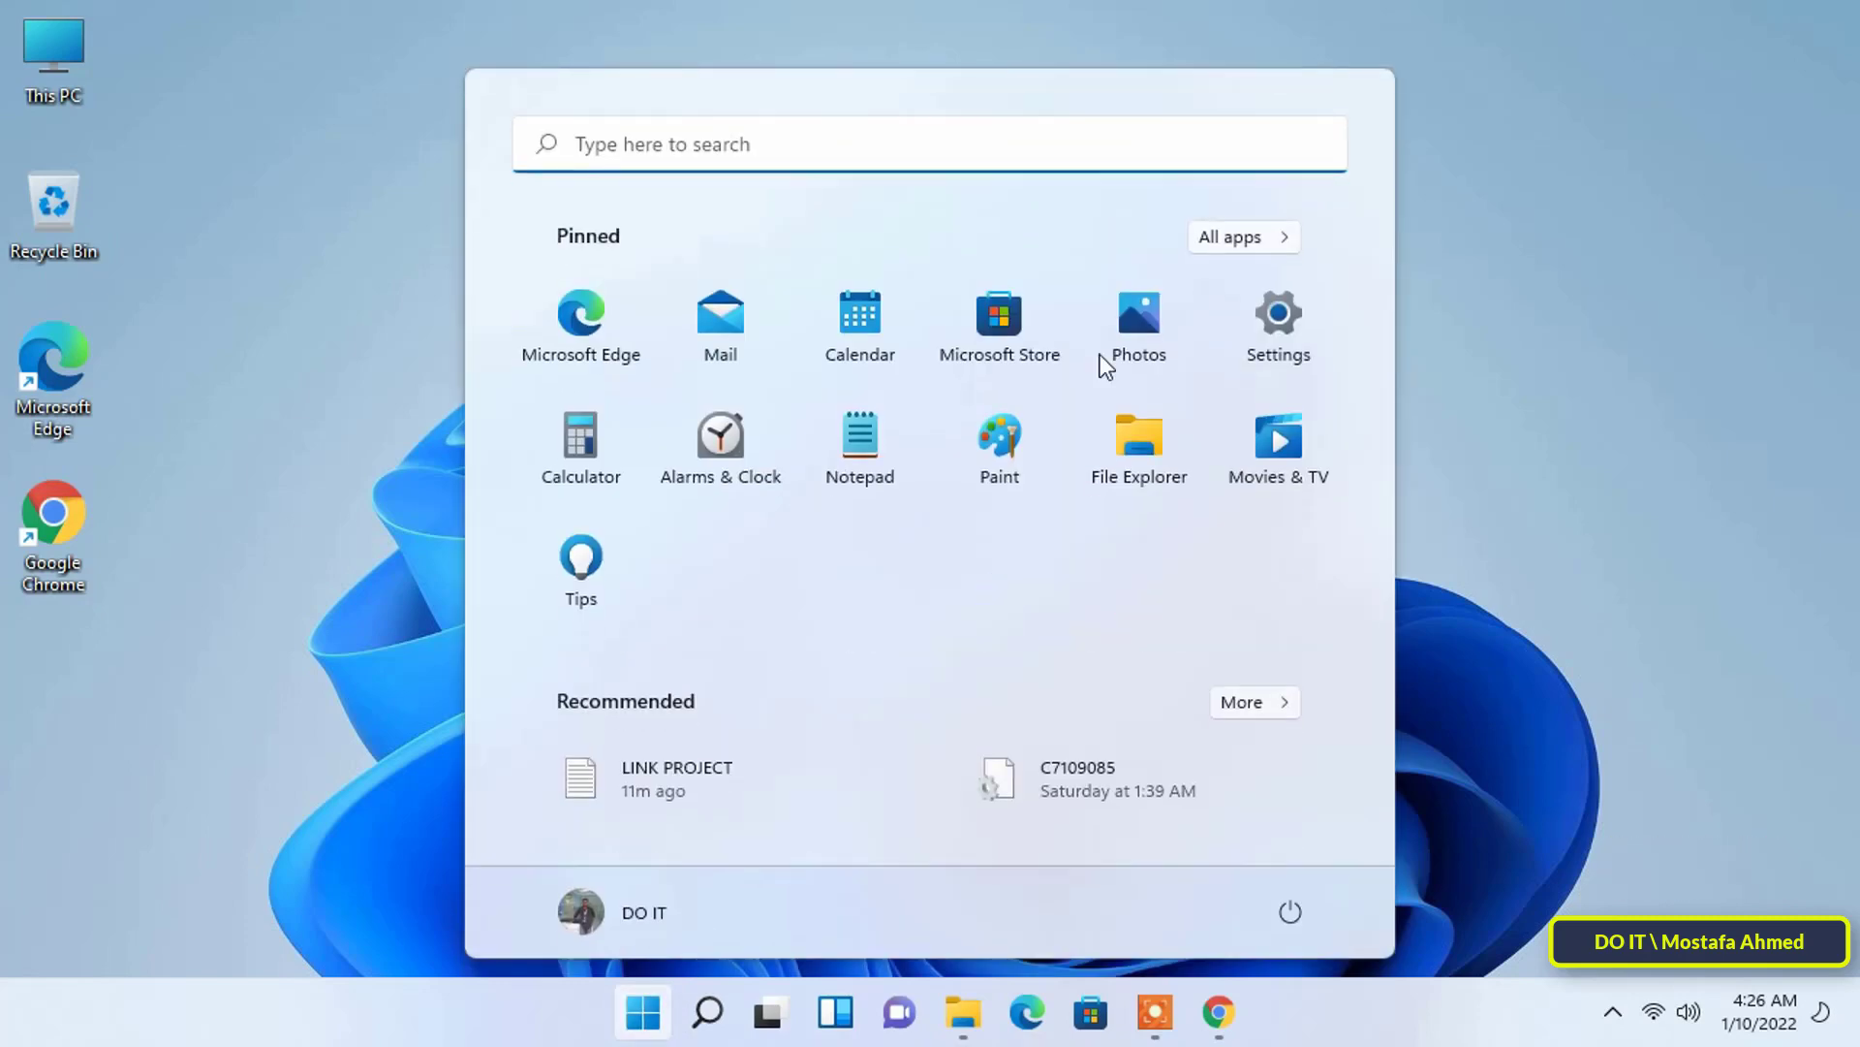
pyautogui.click(1279, 339)
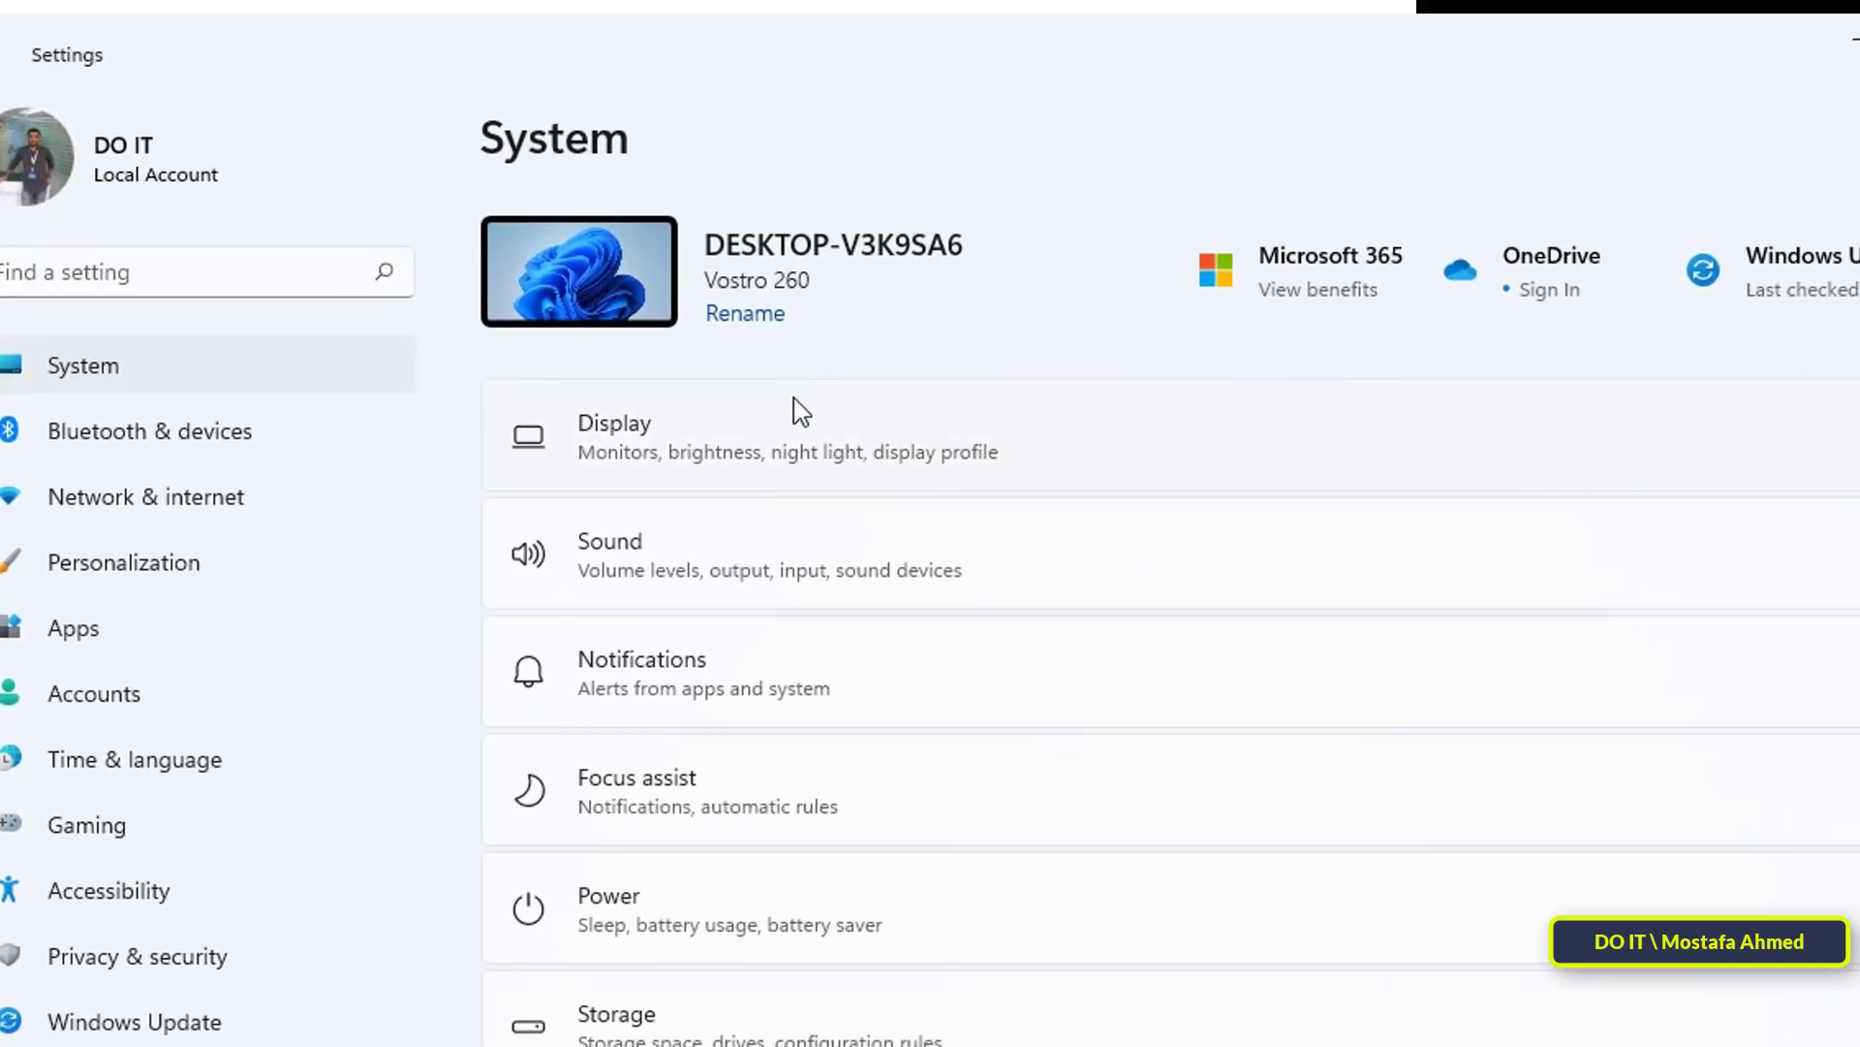
pyautogui.click(758, 316)
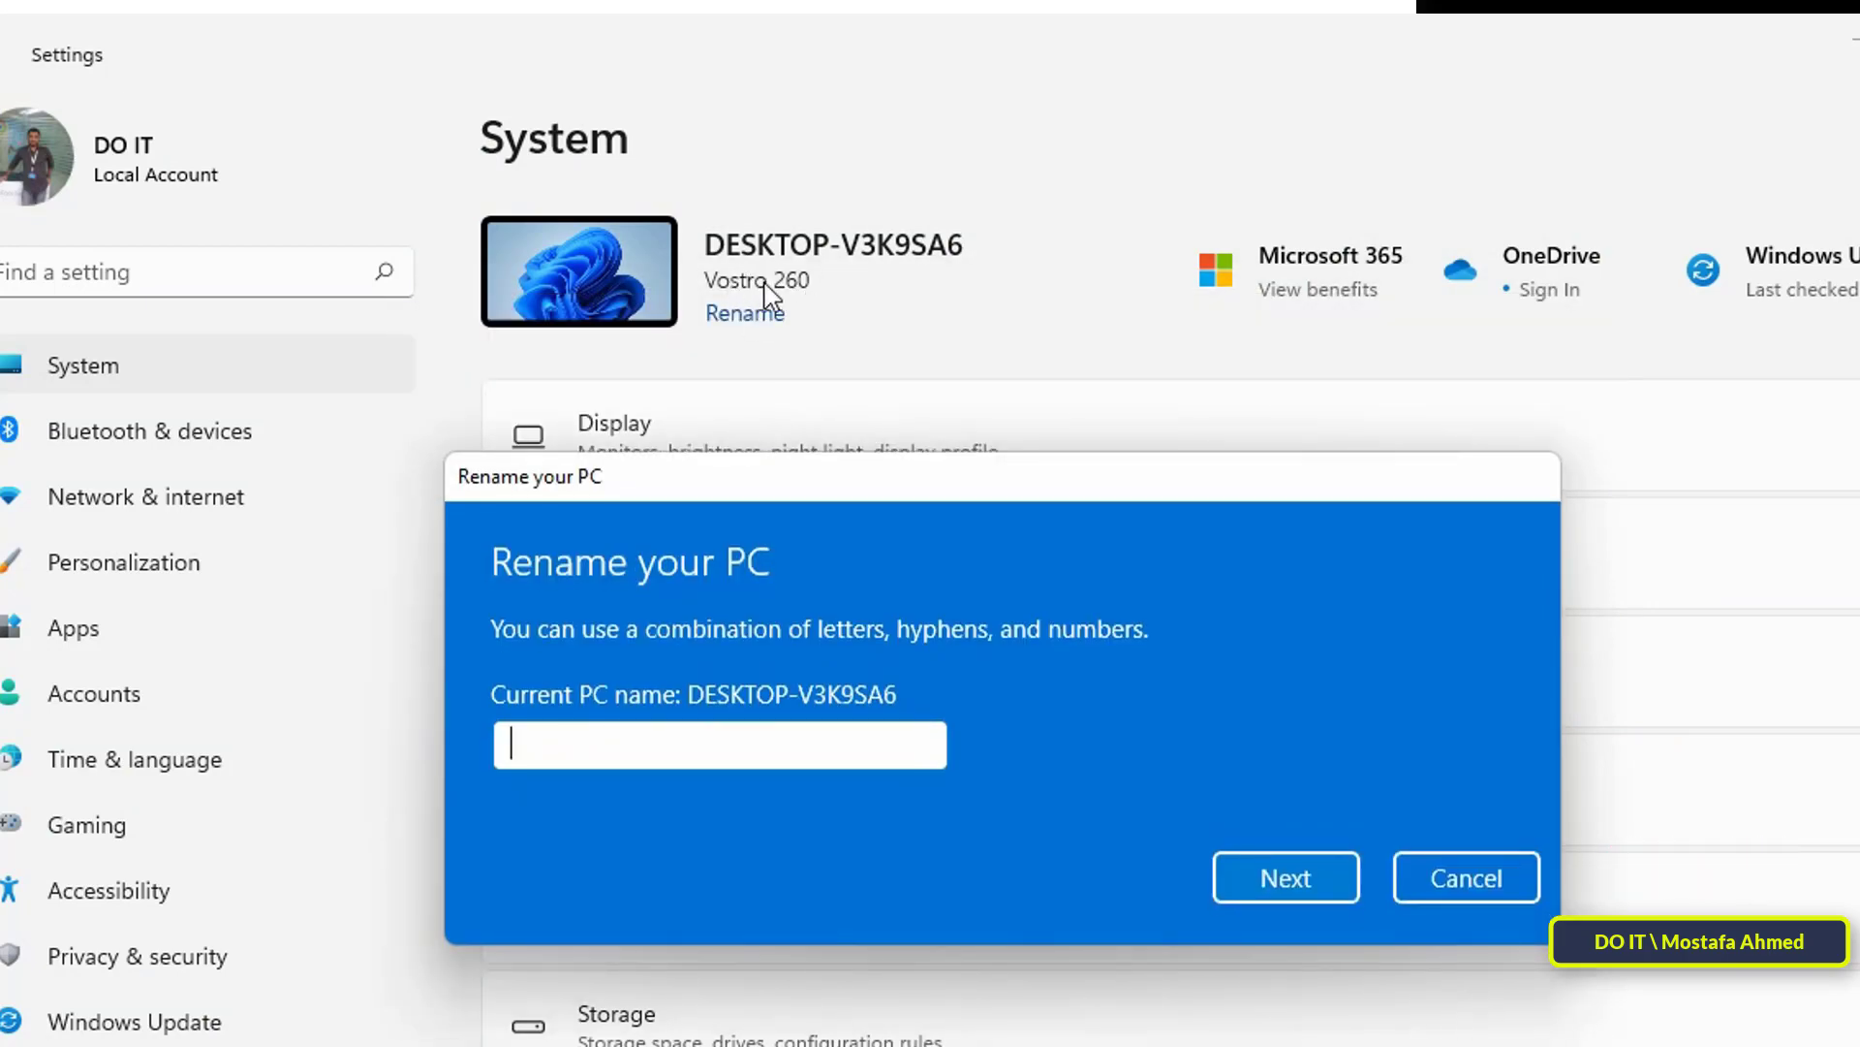
pyautogui.click(1483, 882)
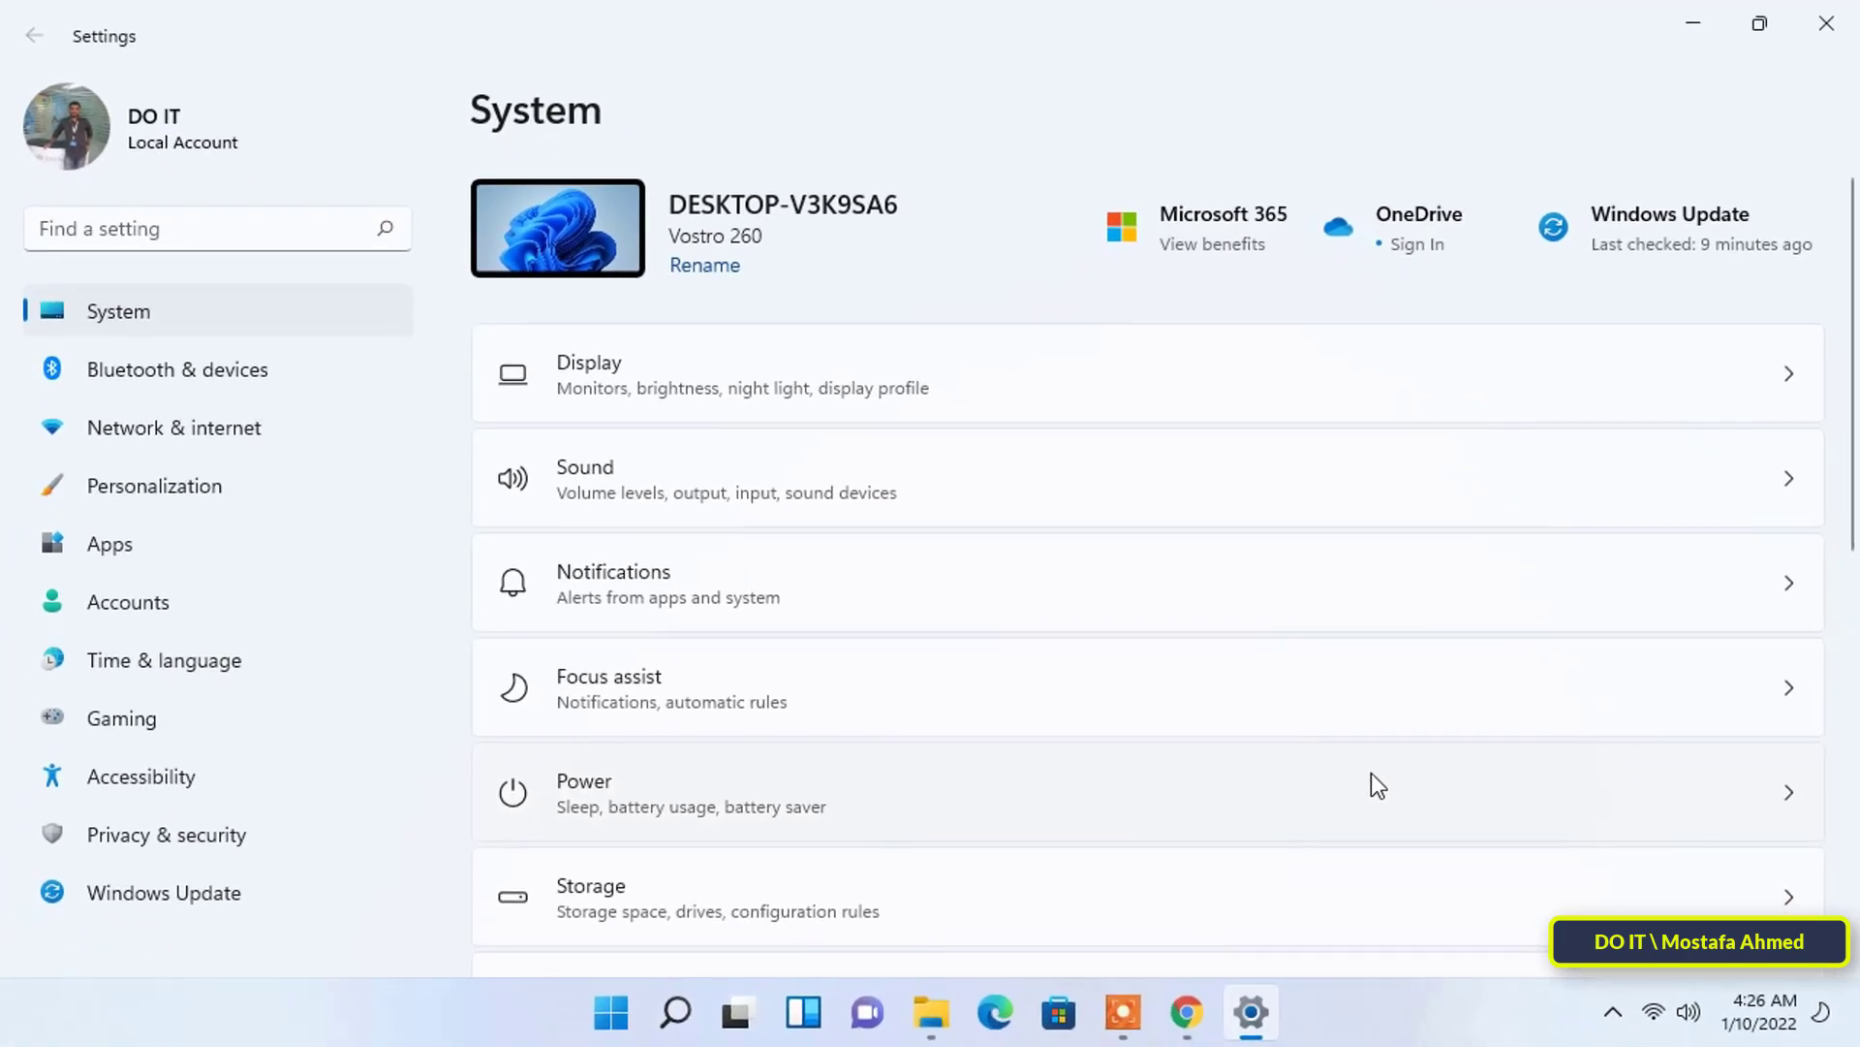
pyautogui.click(1691, 23)
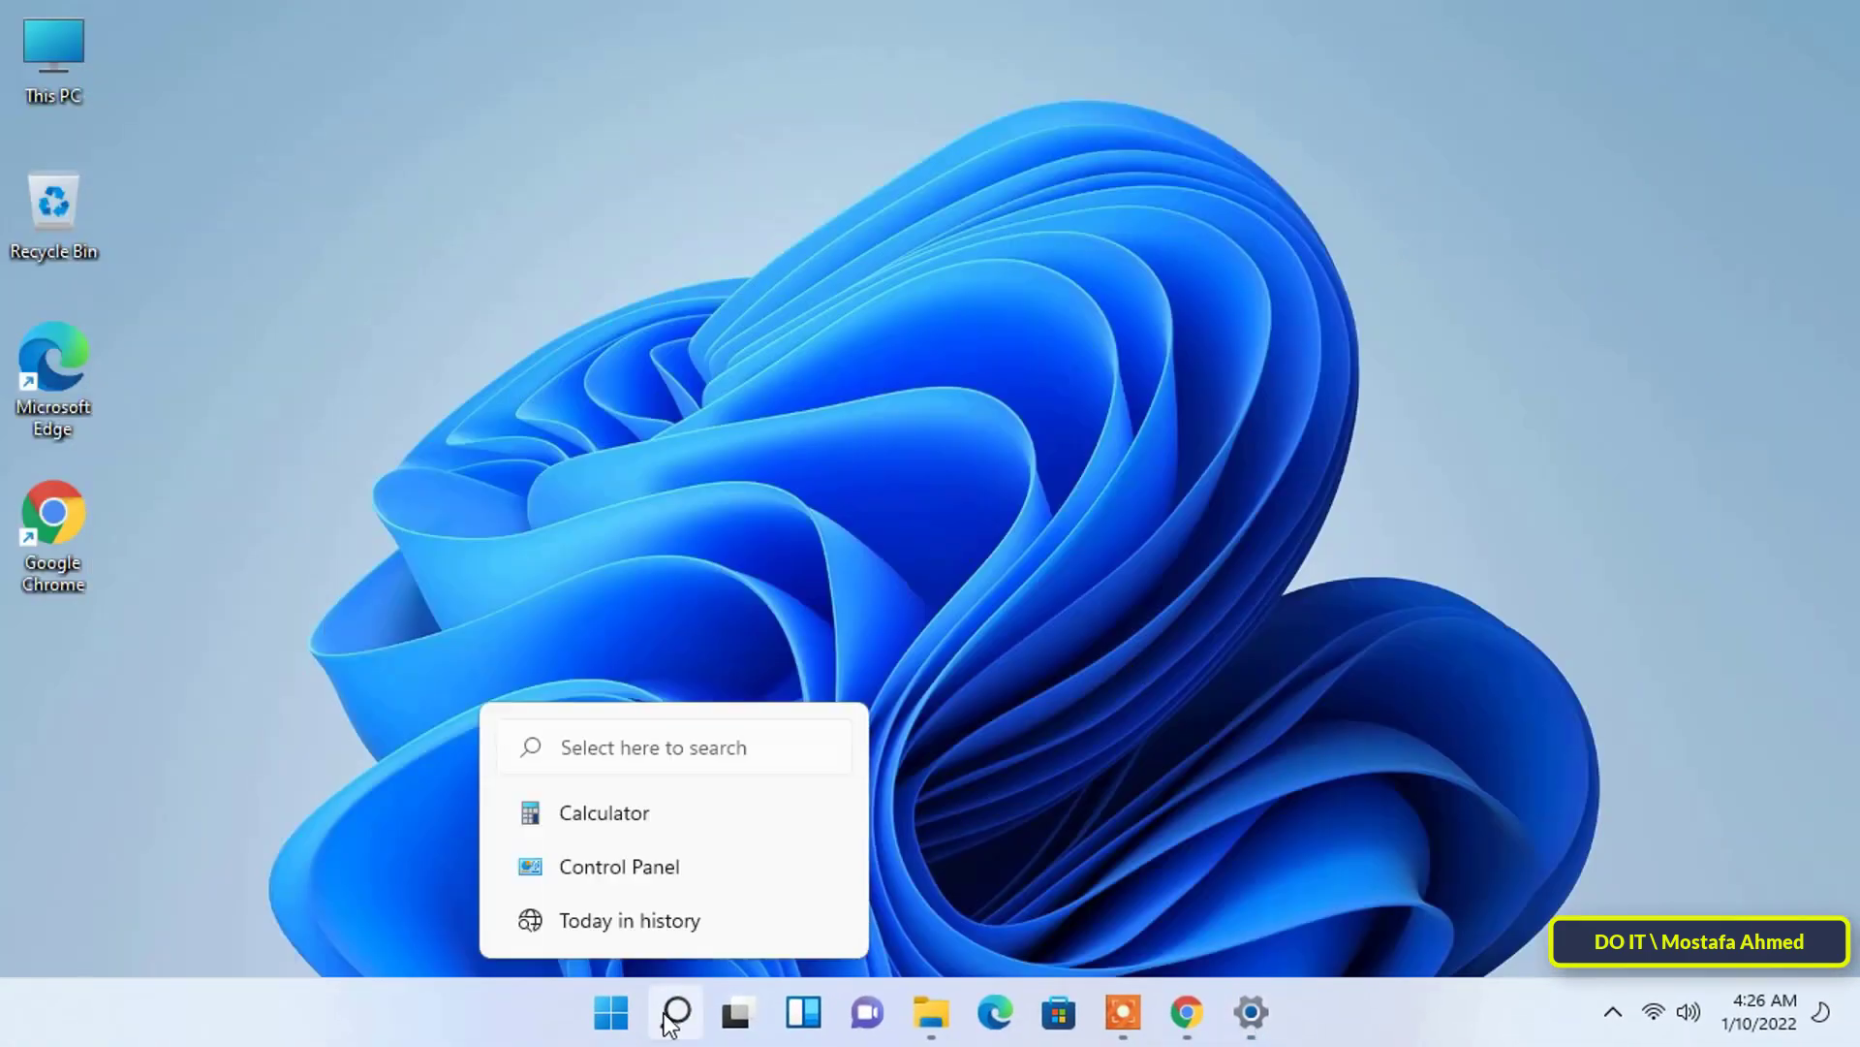
# Step: Search Windows for "registry editor", run Registry Editor as administrator and maximize its window
pyautogui.click(672, 1016)
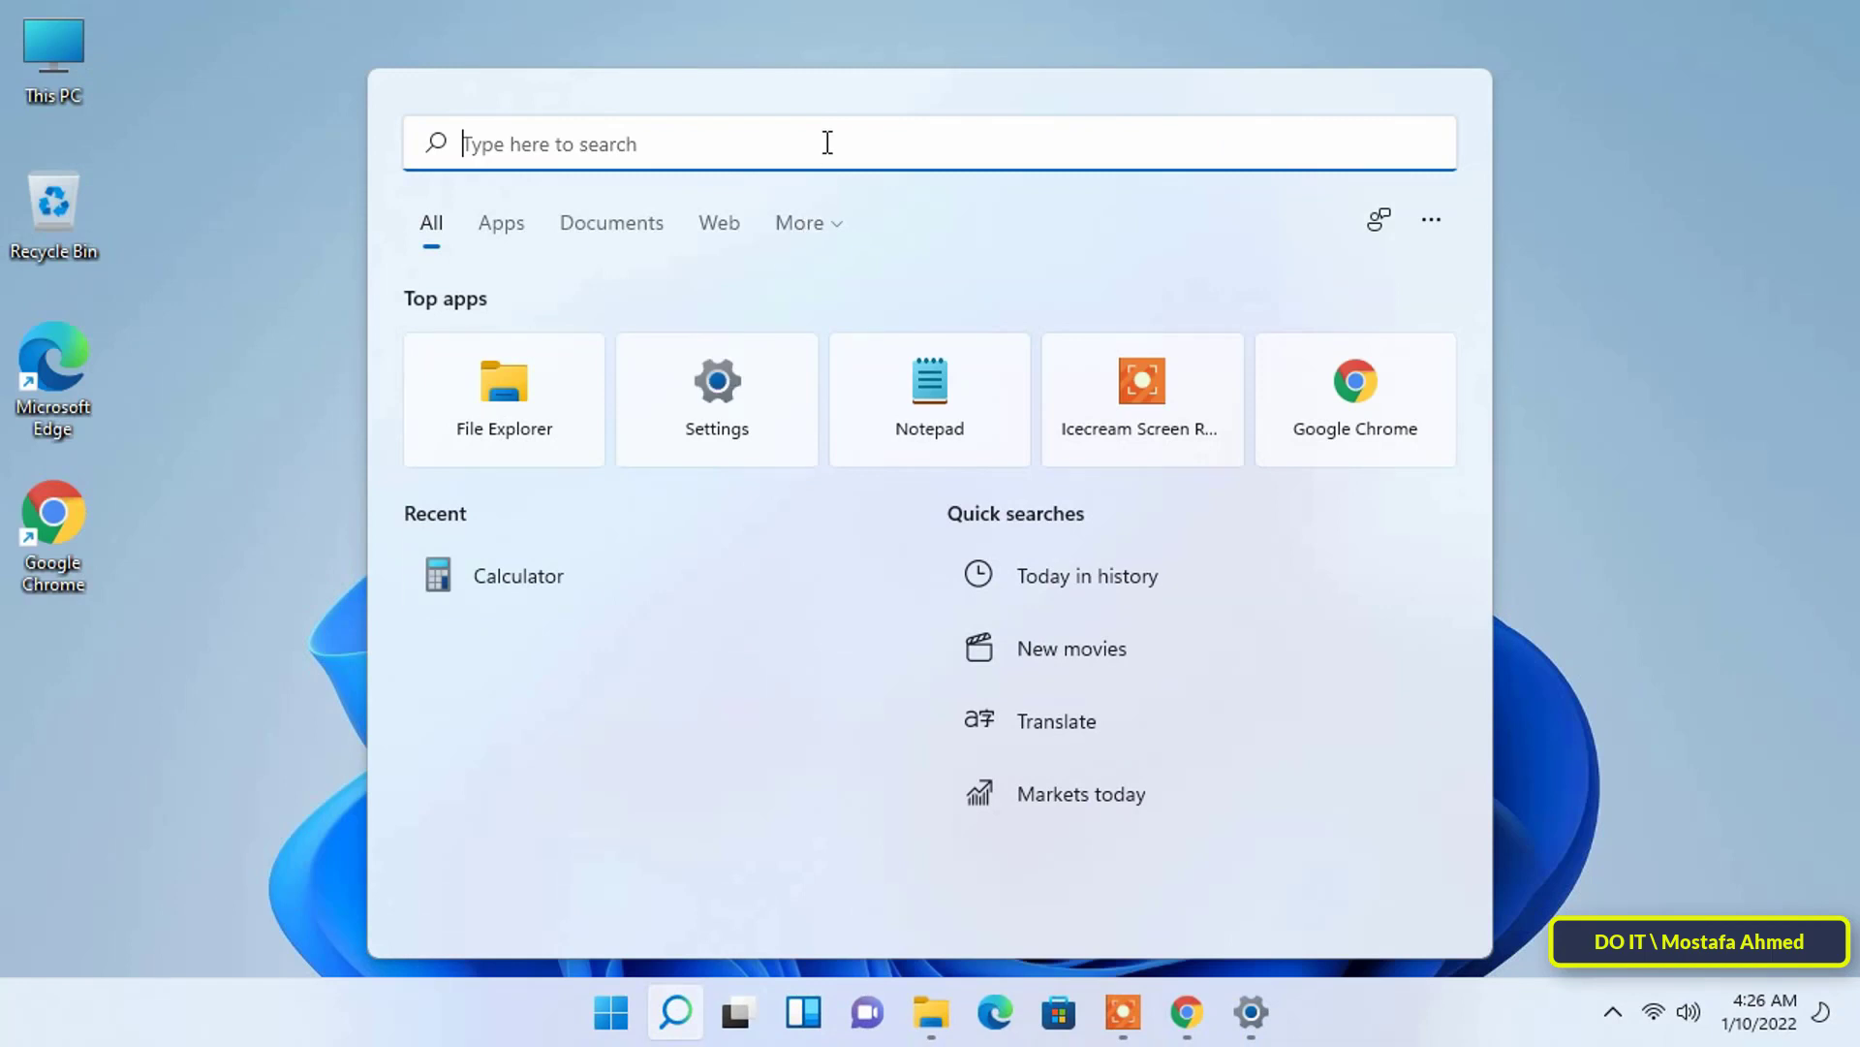
pyautogui.write('re')
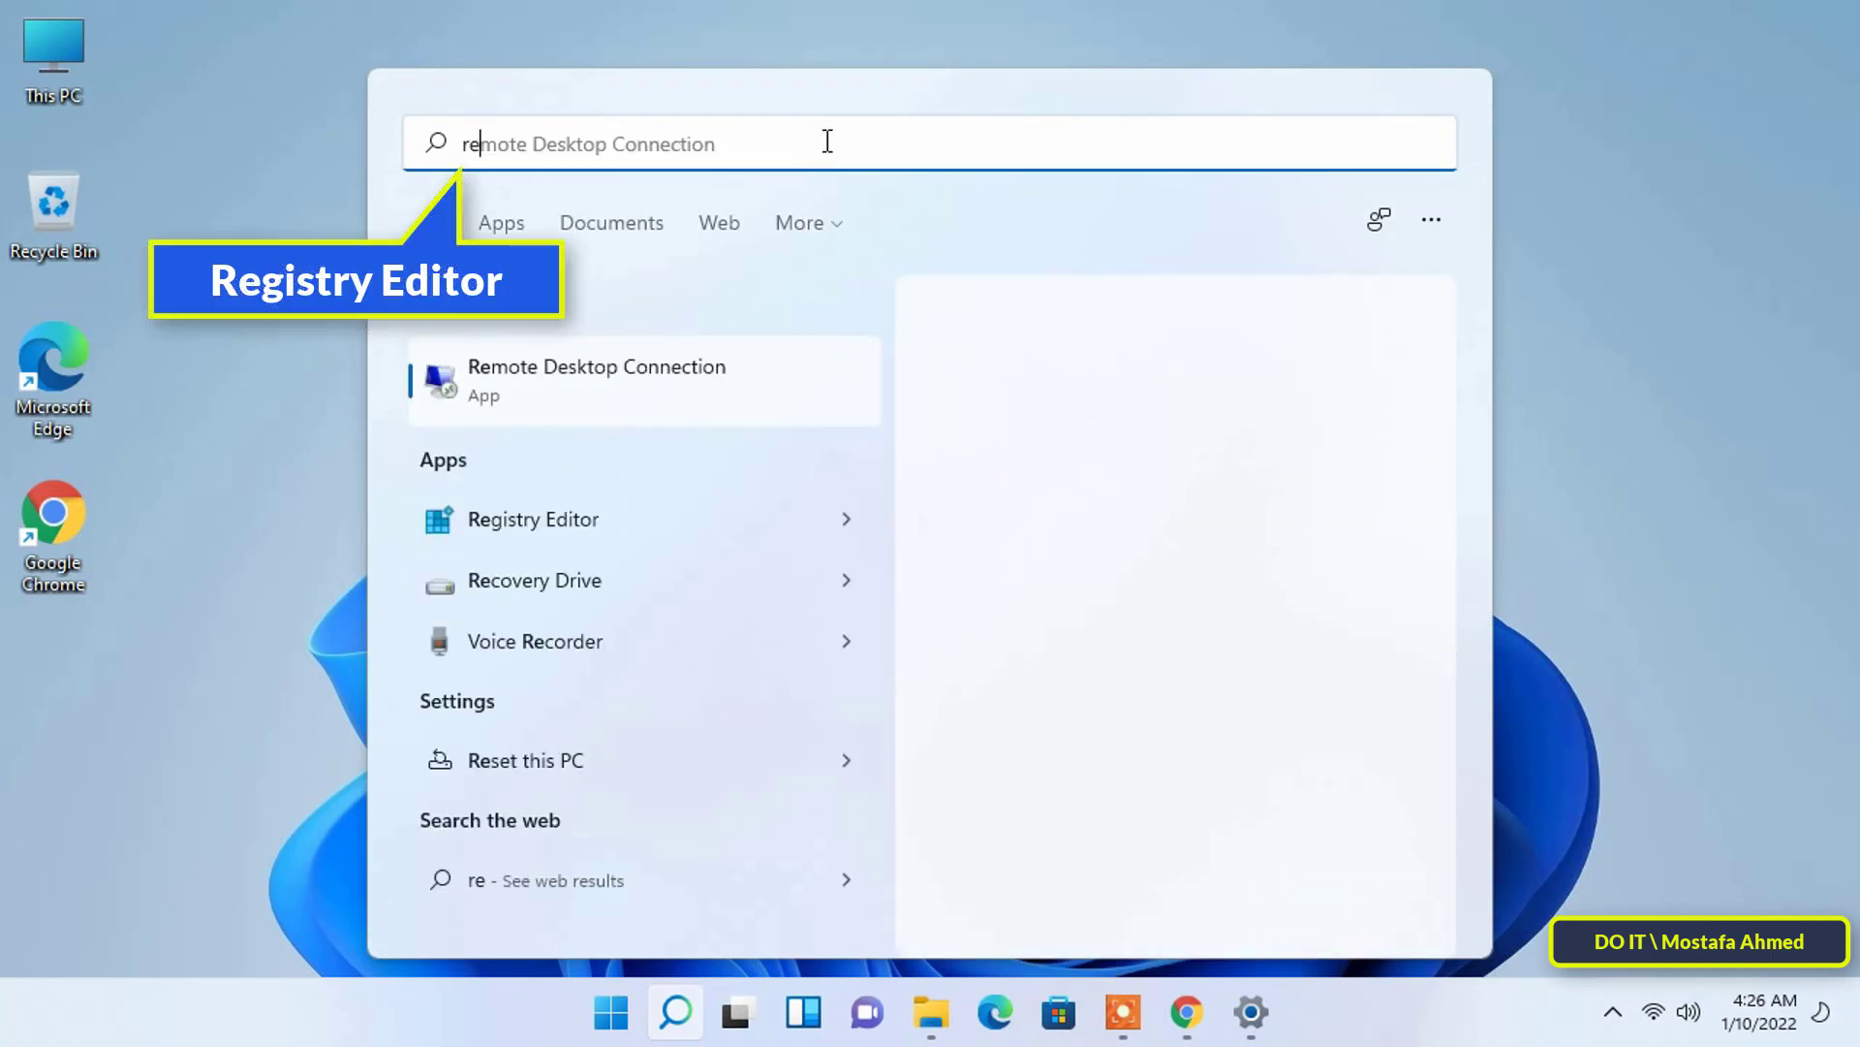
pyautogui.write('gistry')
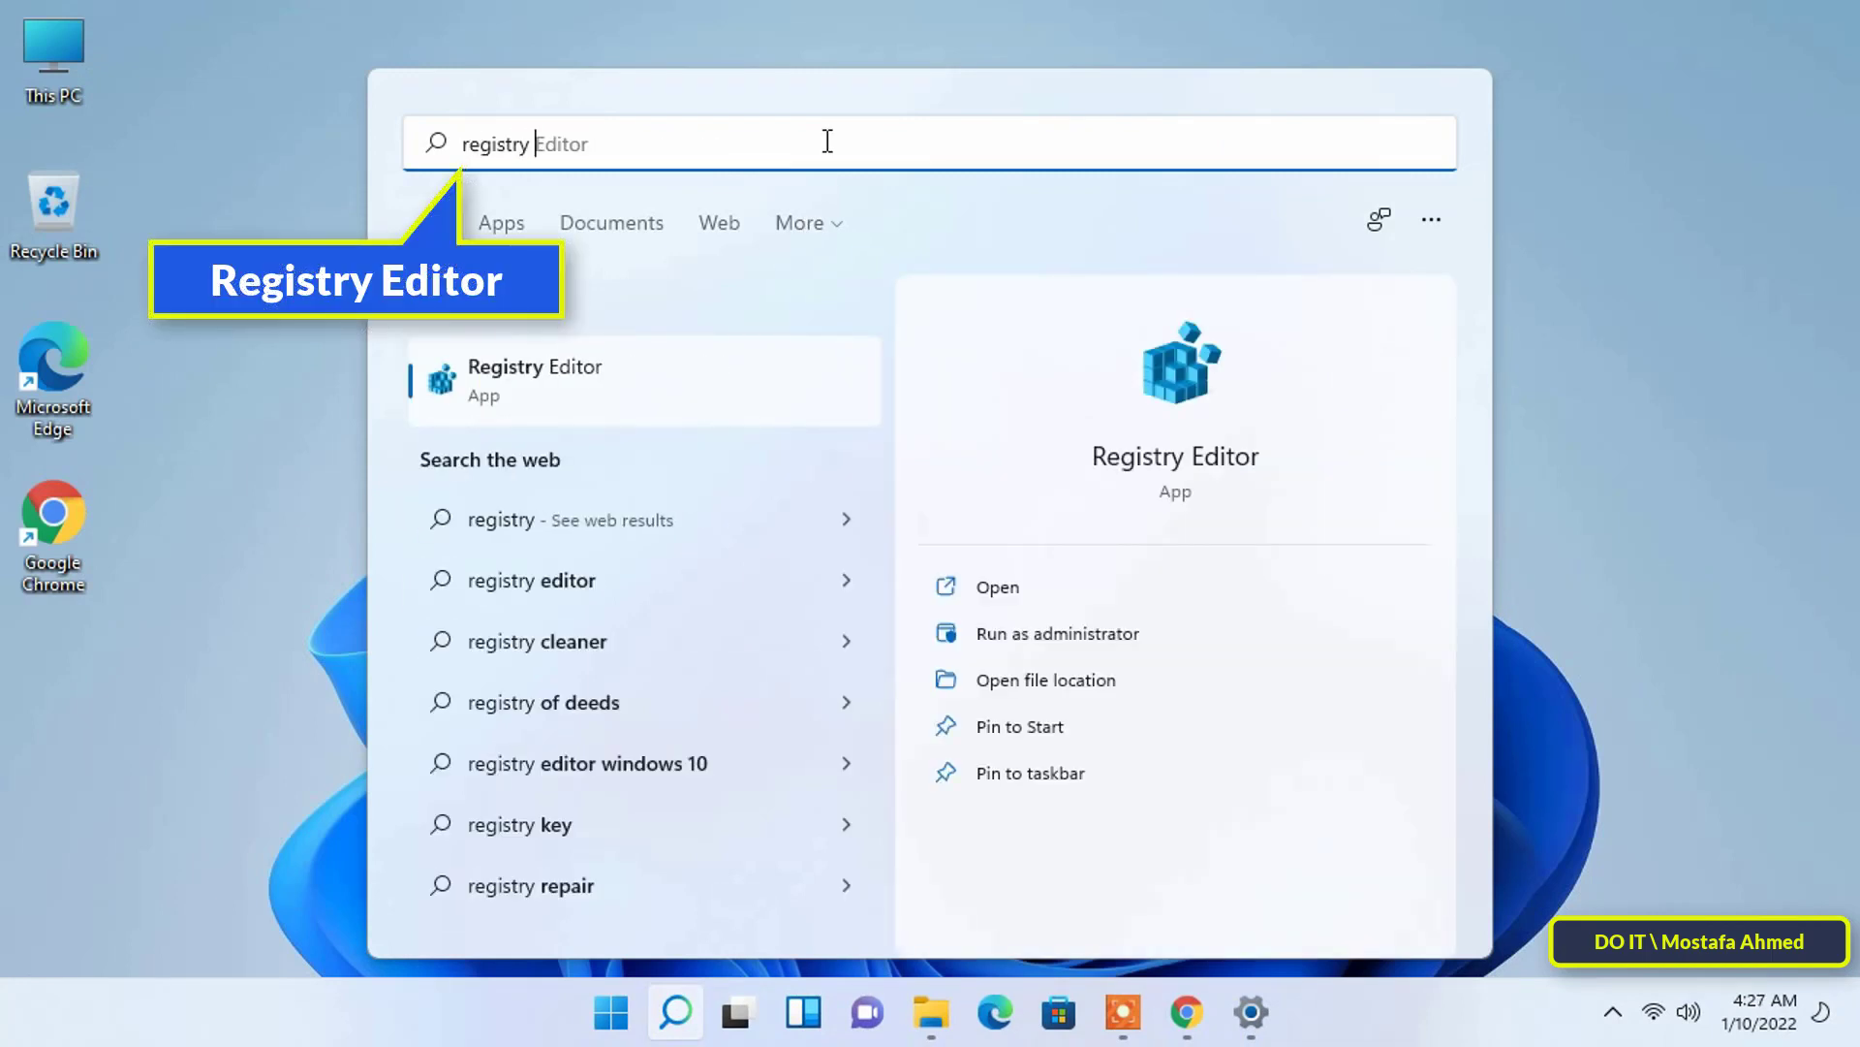
pyautogui.write(' ed')
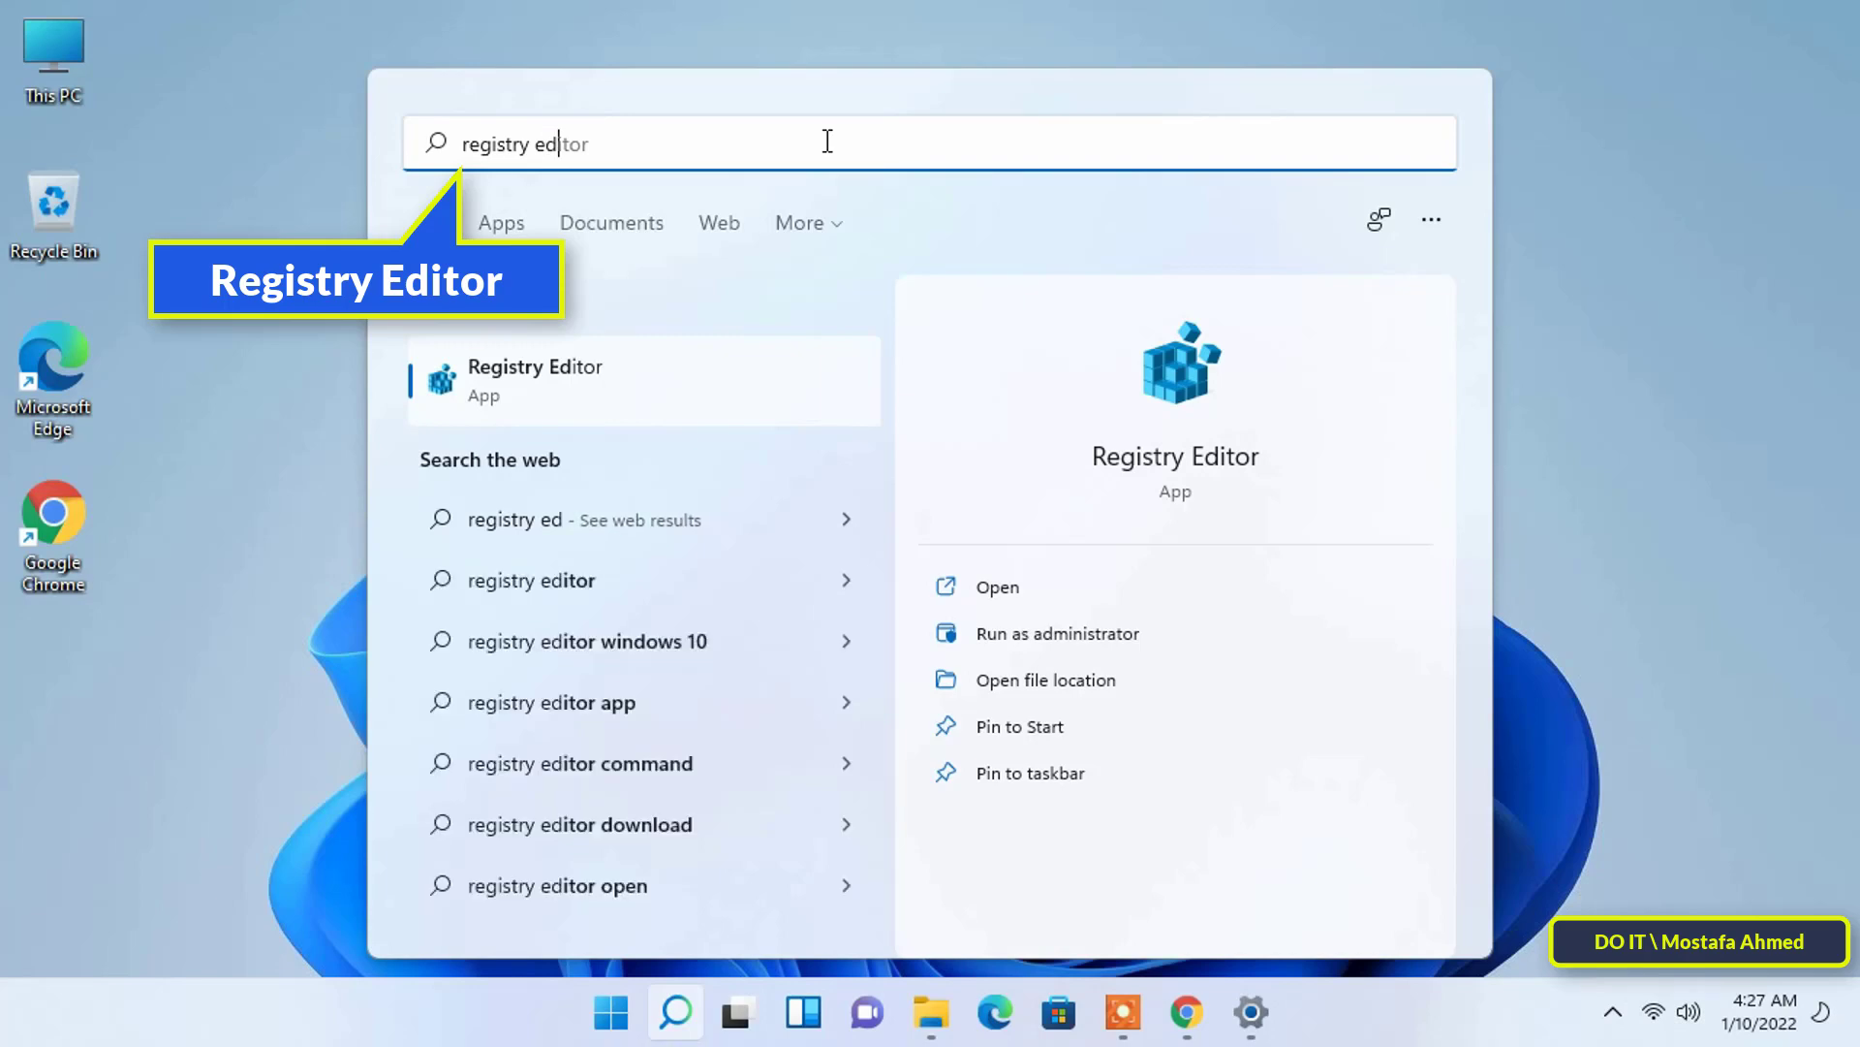
pyautogui.write('itor')
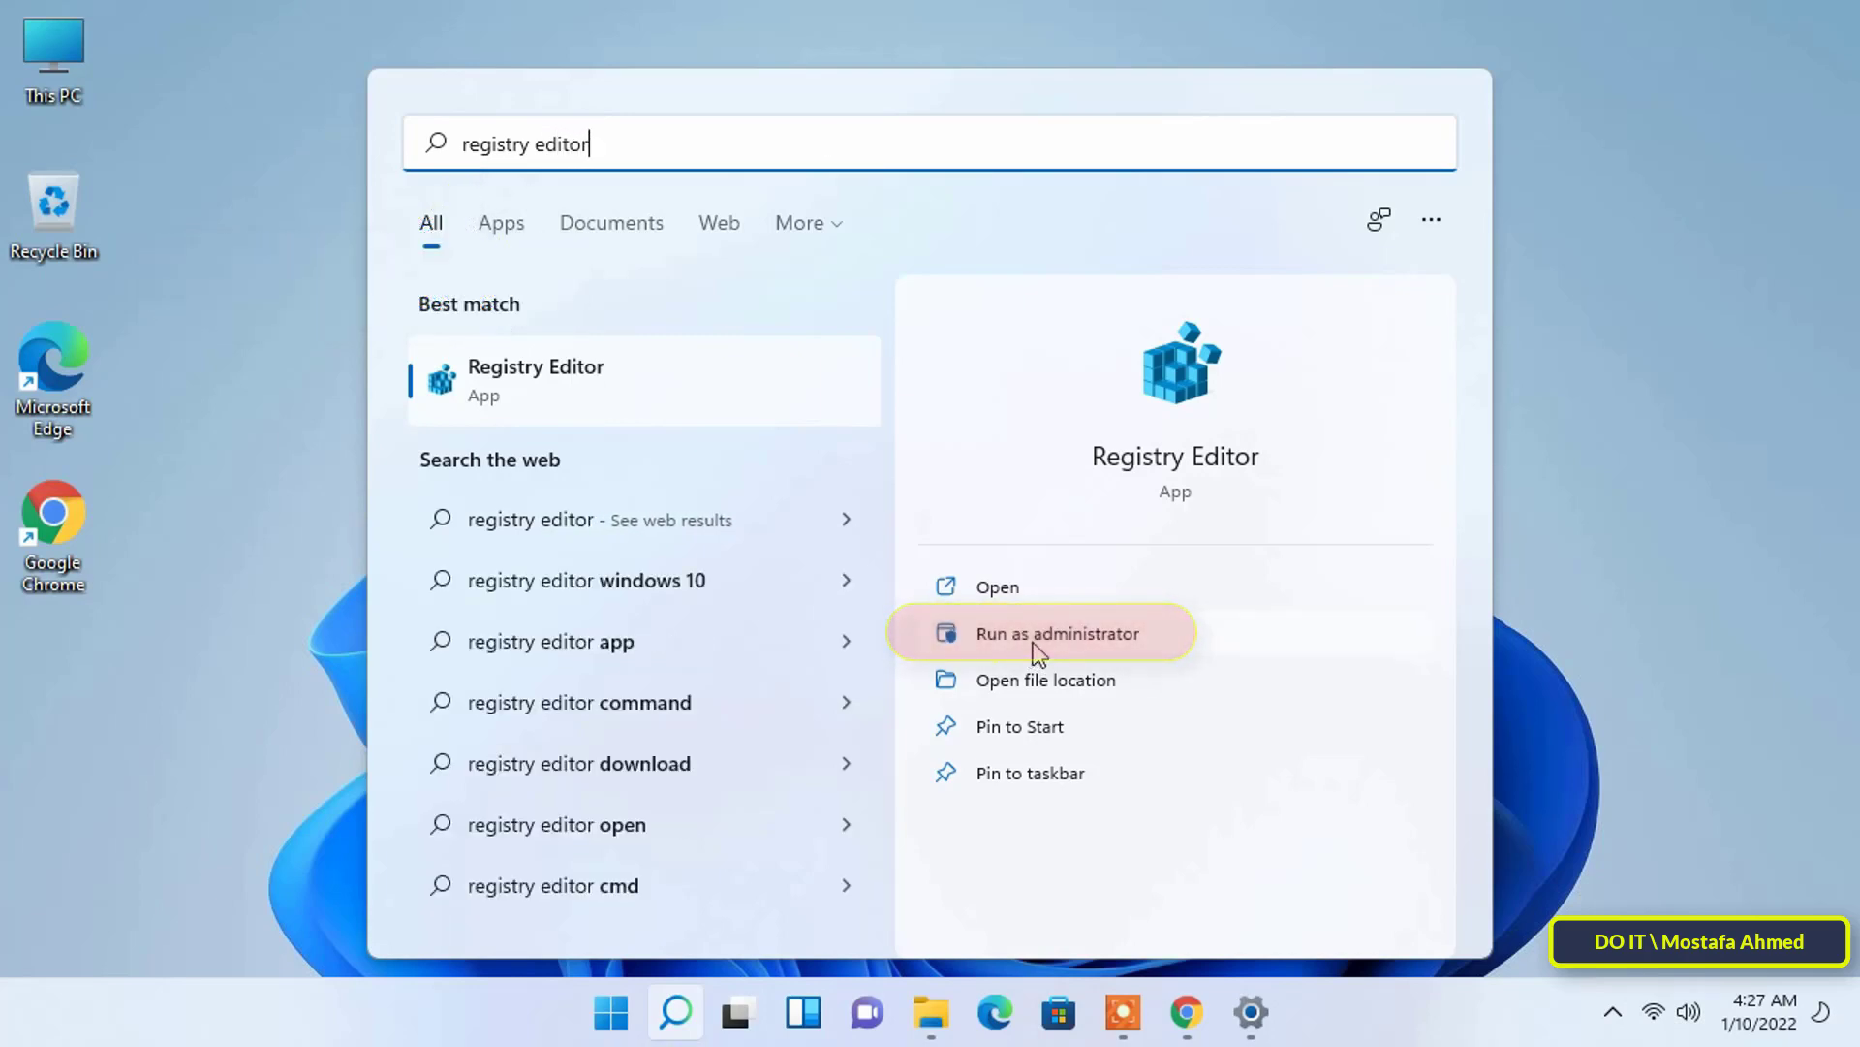
pyautogui.click(1034, 647)
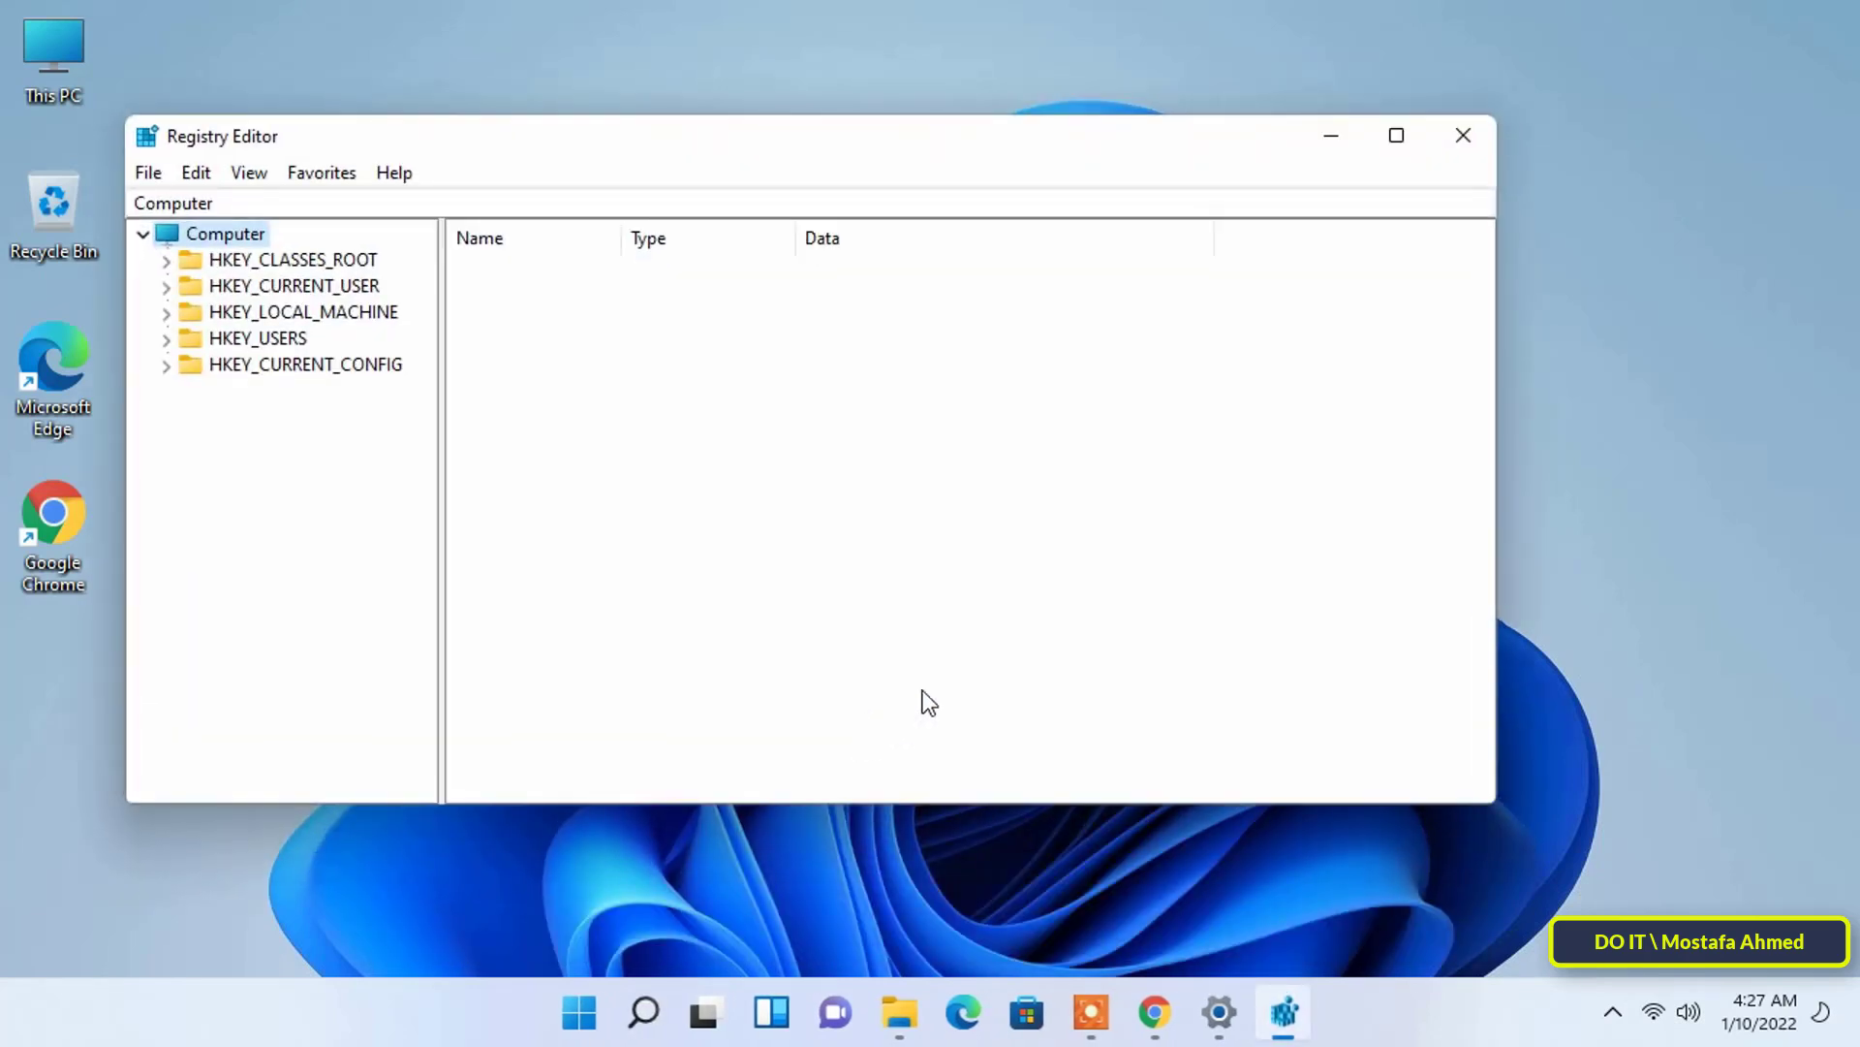
pyautogui.moveTo(1207, 154); pyautogui.dragTo(1290, 126)
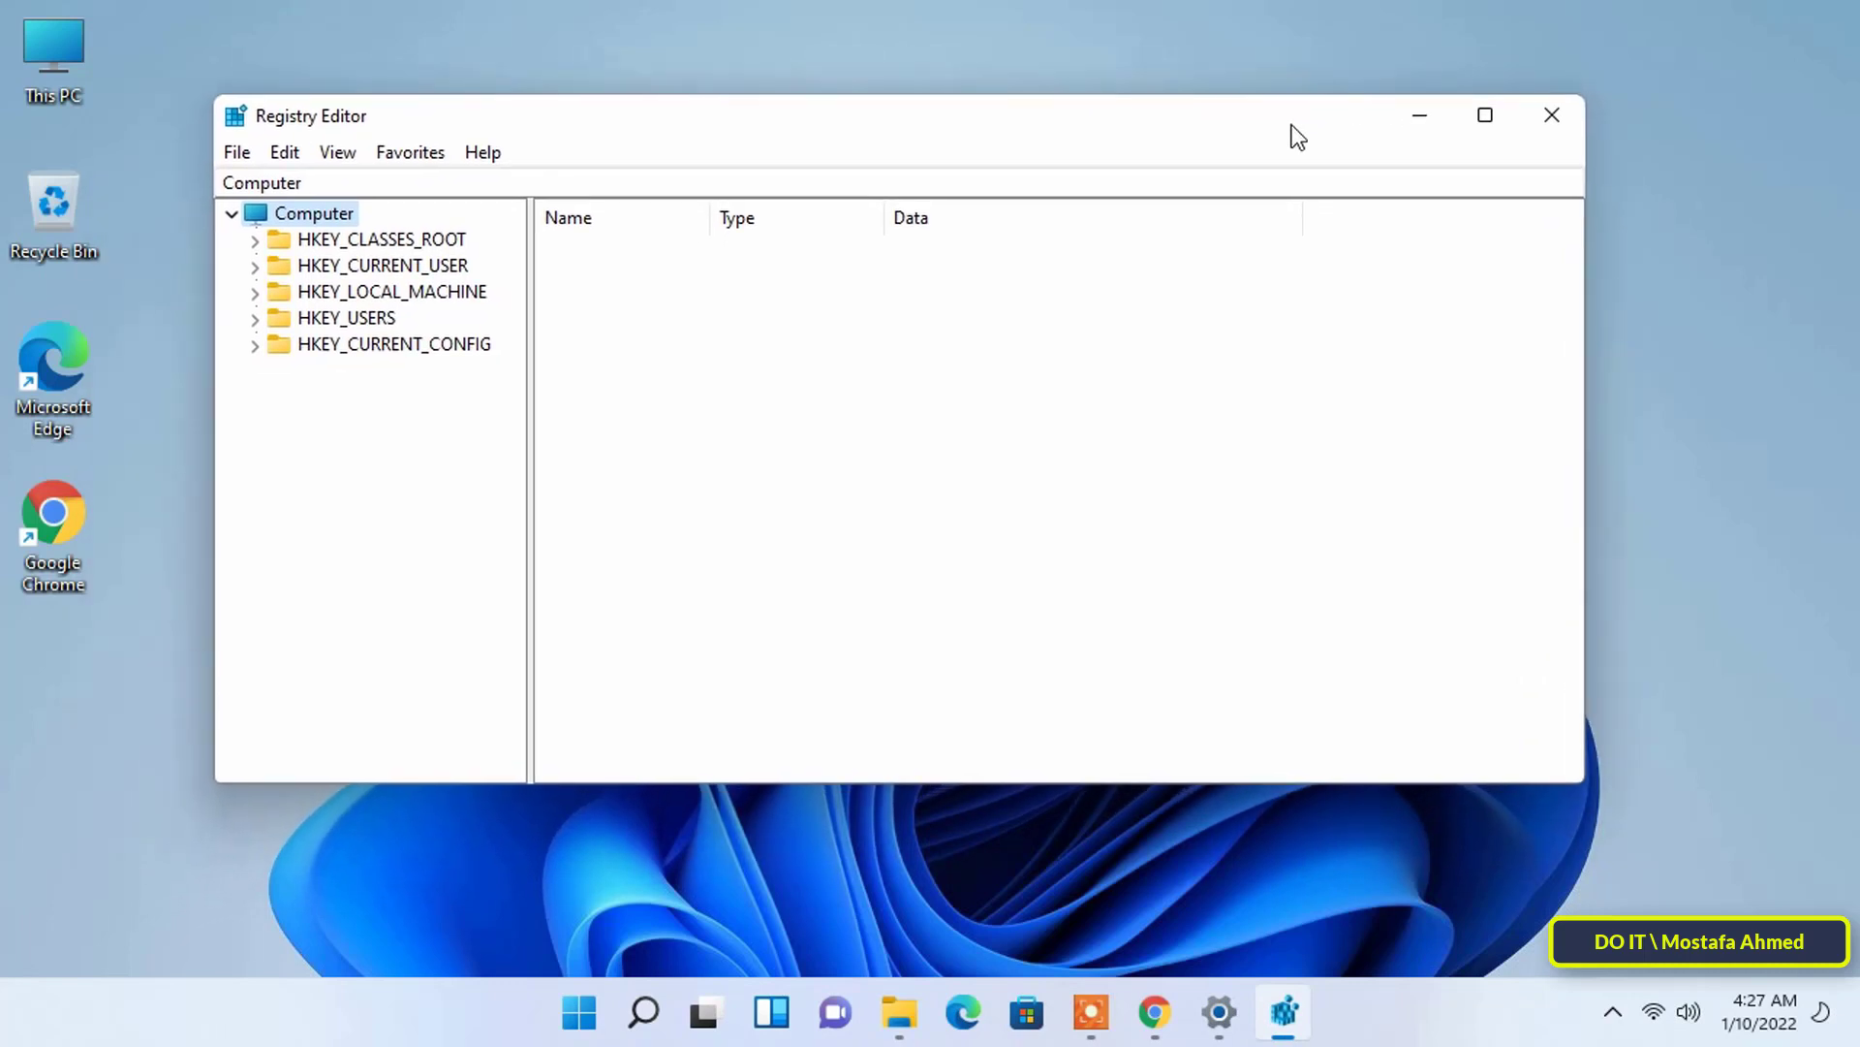
pyautogui.click(1505, 110)
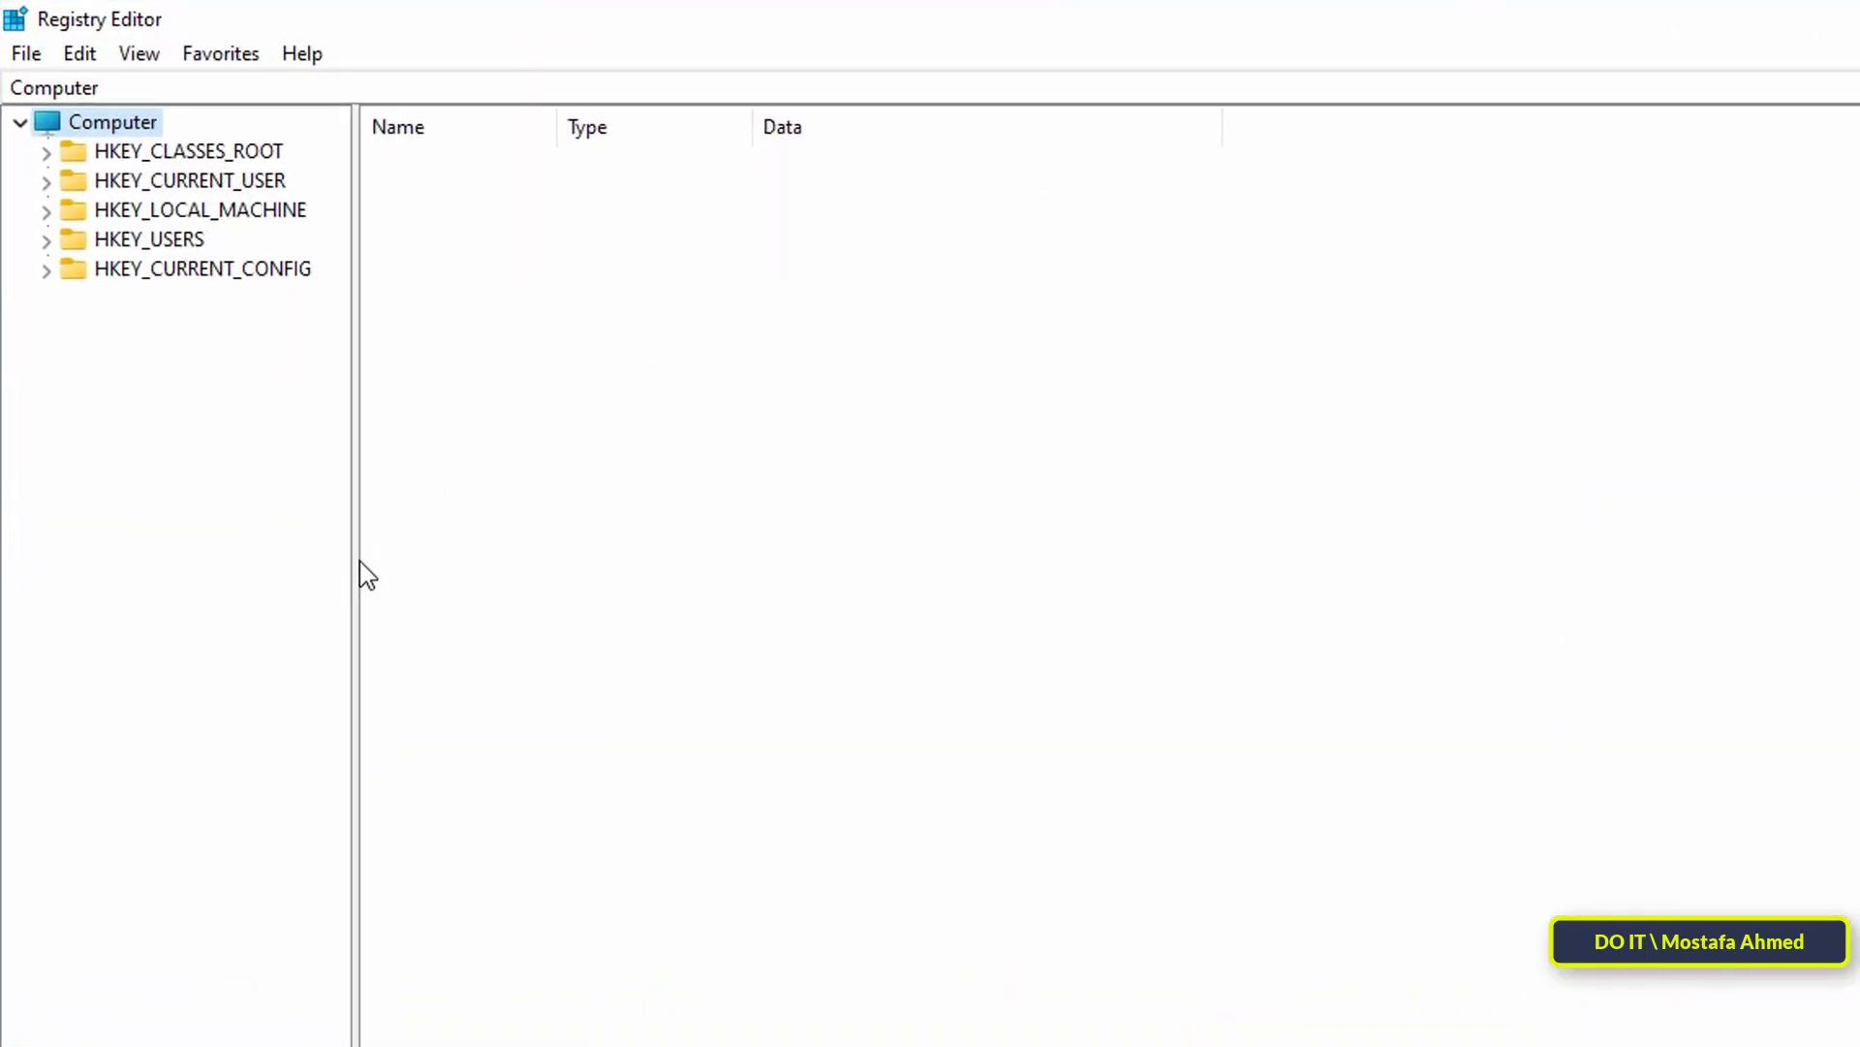
# Step: Widen the registry key tree and expand HKEY_LOCAL_MACHINE\SOFTWARE\Microsoft
pyautogui.moveTo(357, 562); pyautogui.dragTo(442, 562)
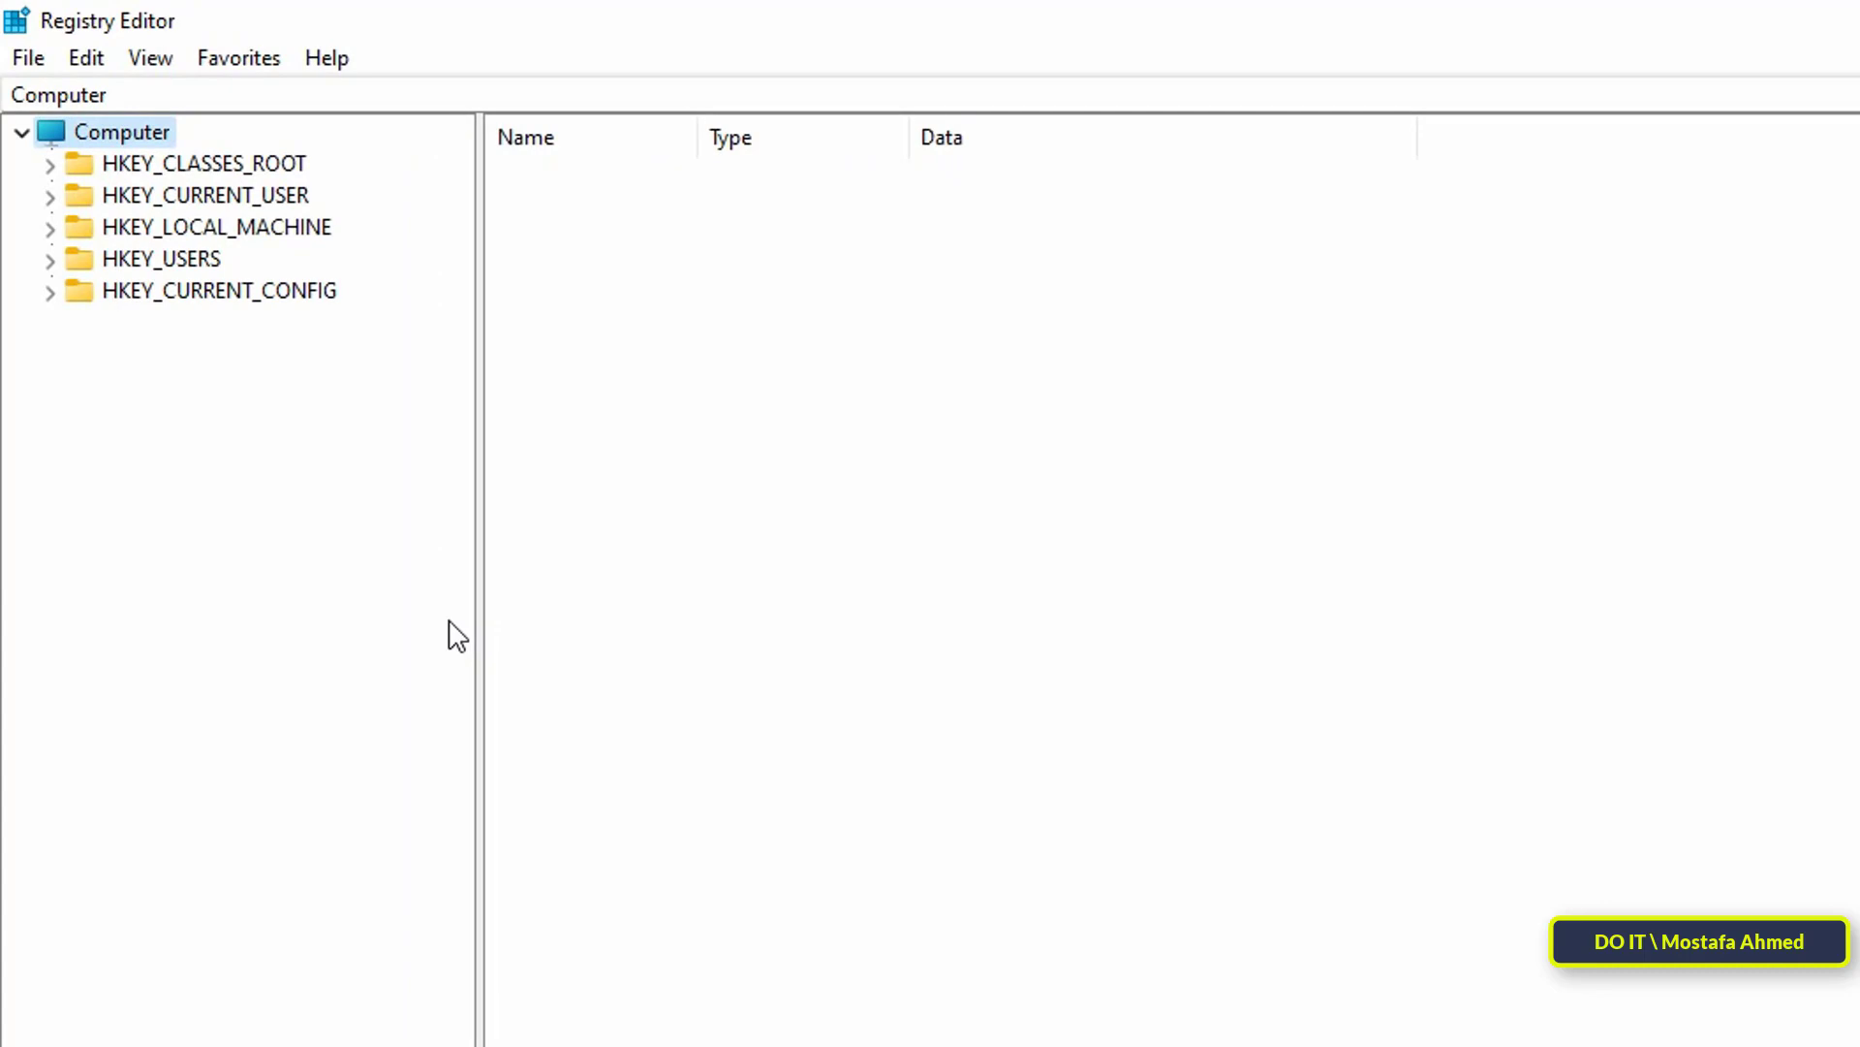
pyautogui.click(268, 231)
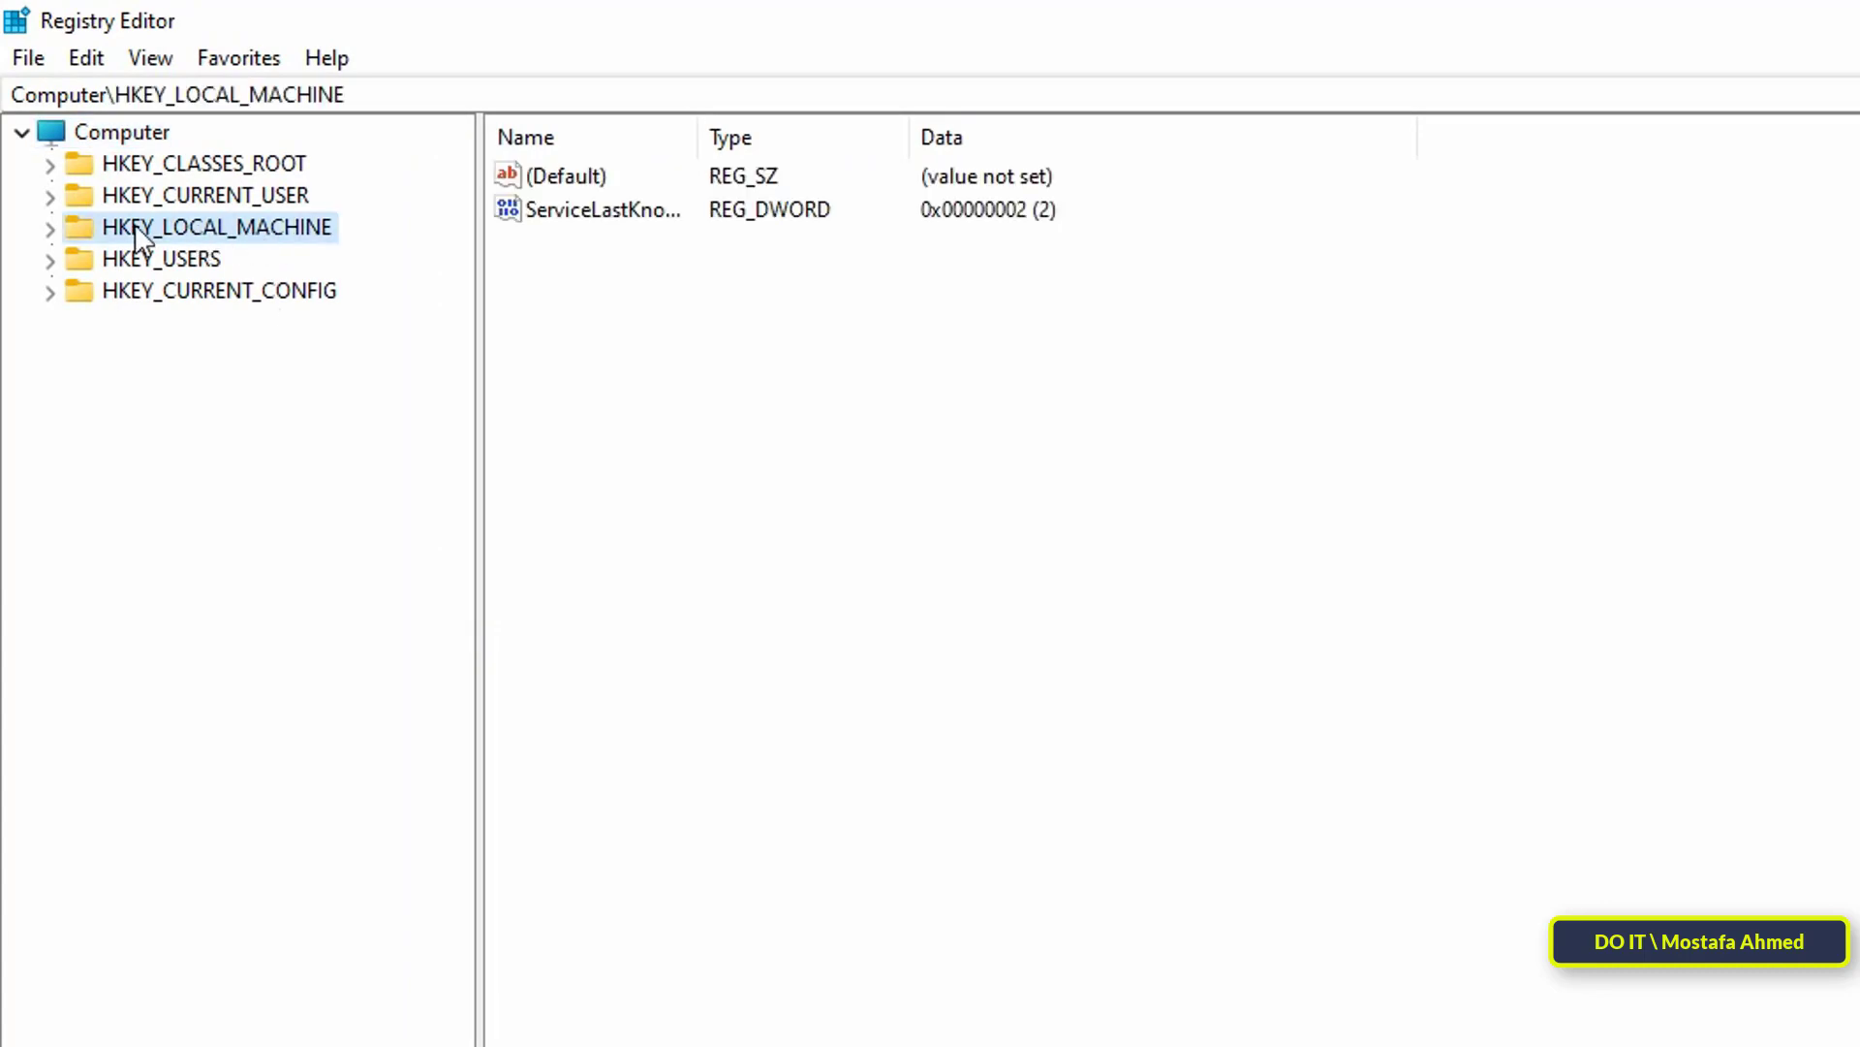
pyautogui.click(49, 231)
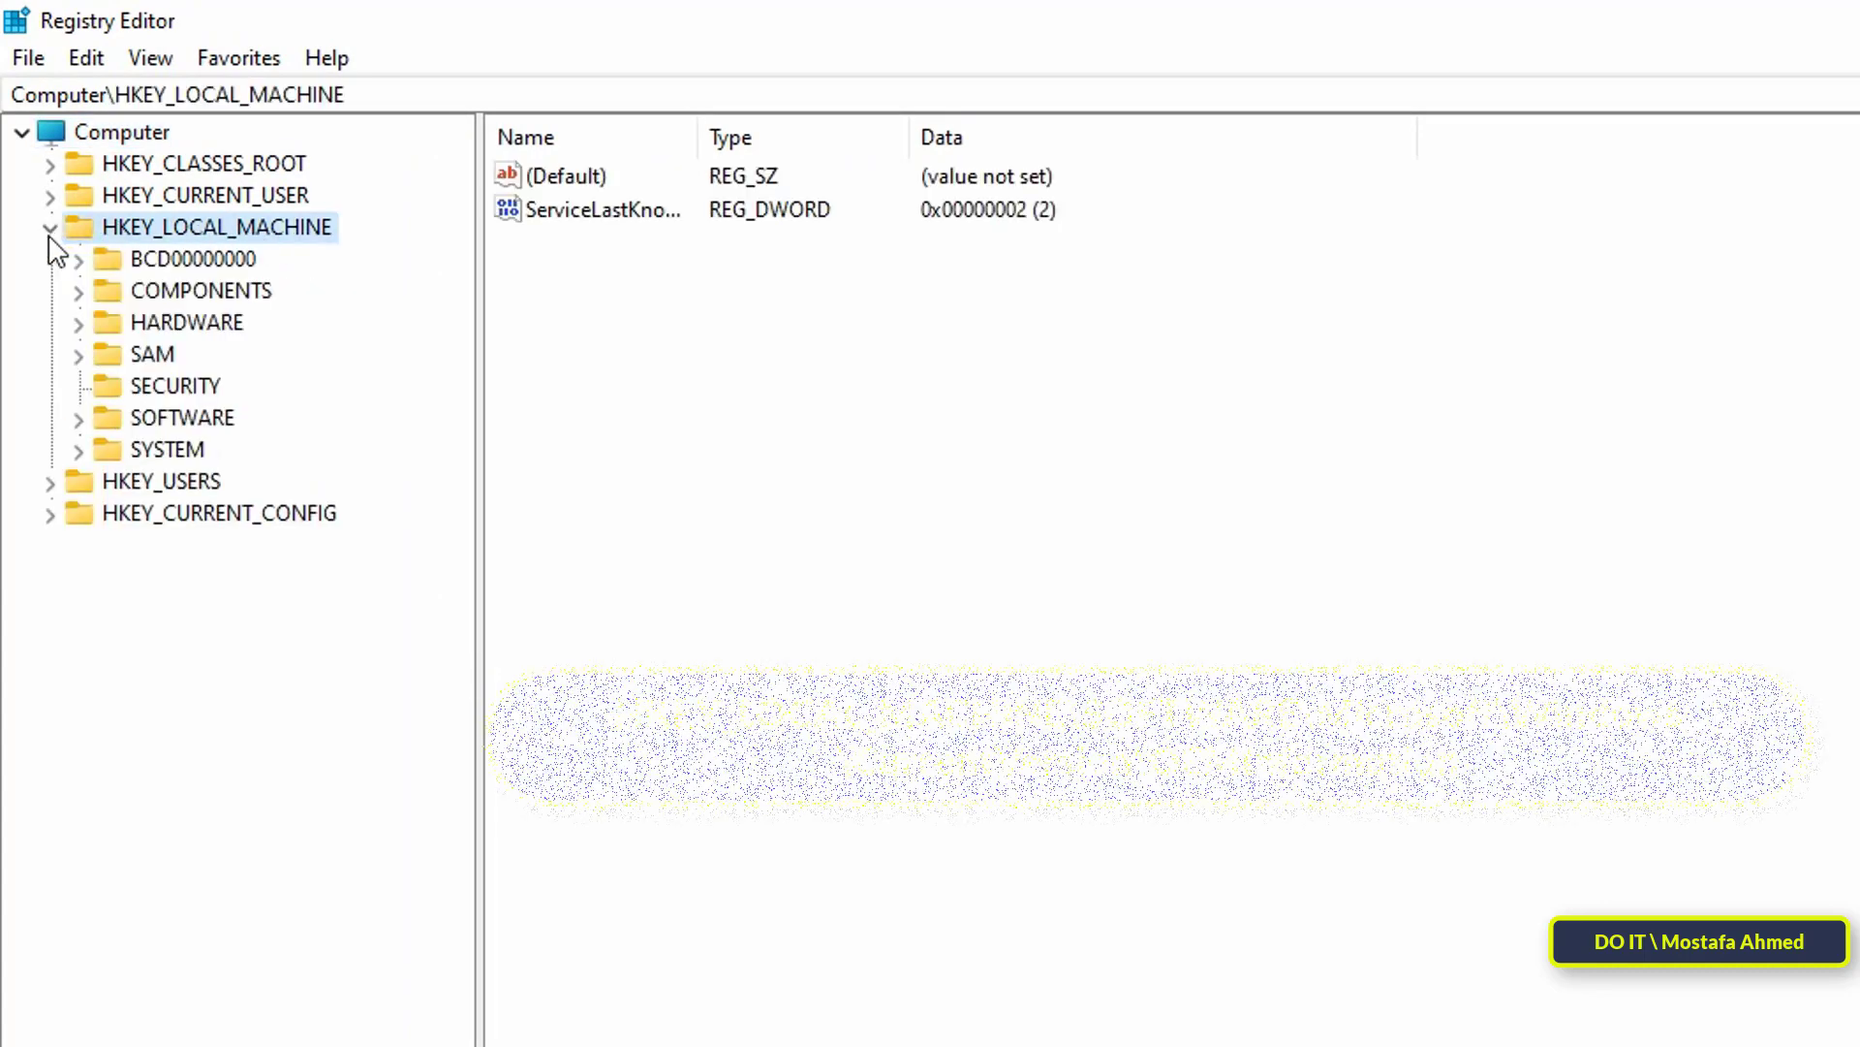
pyautogui.click(78, 420)
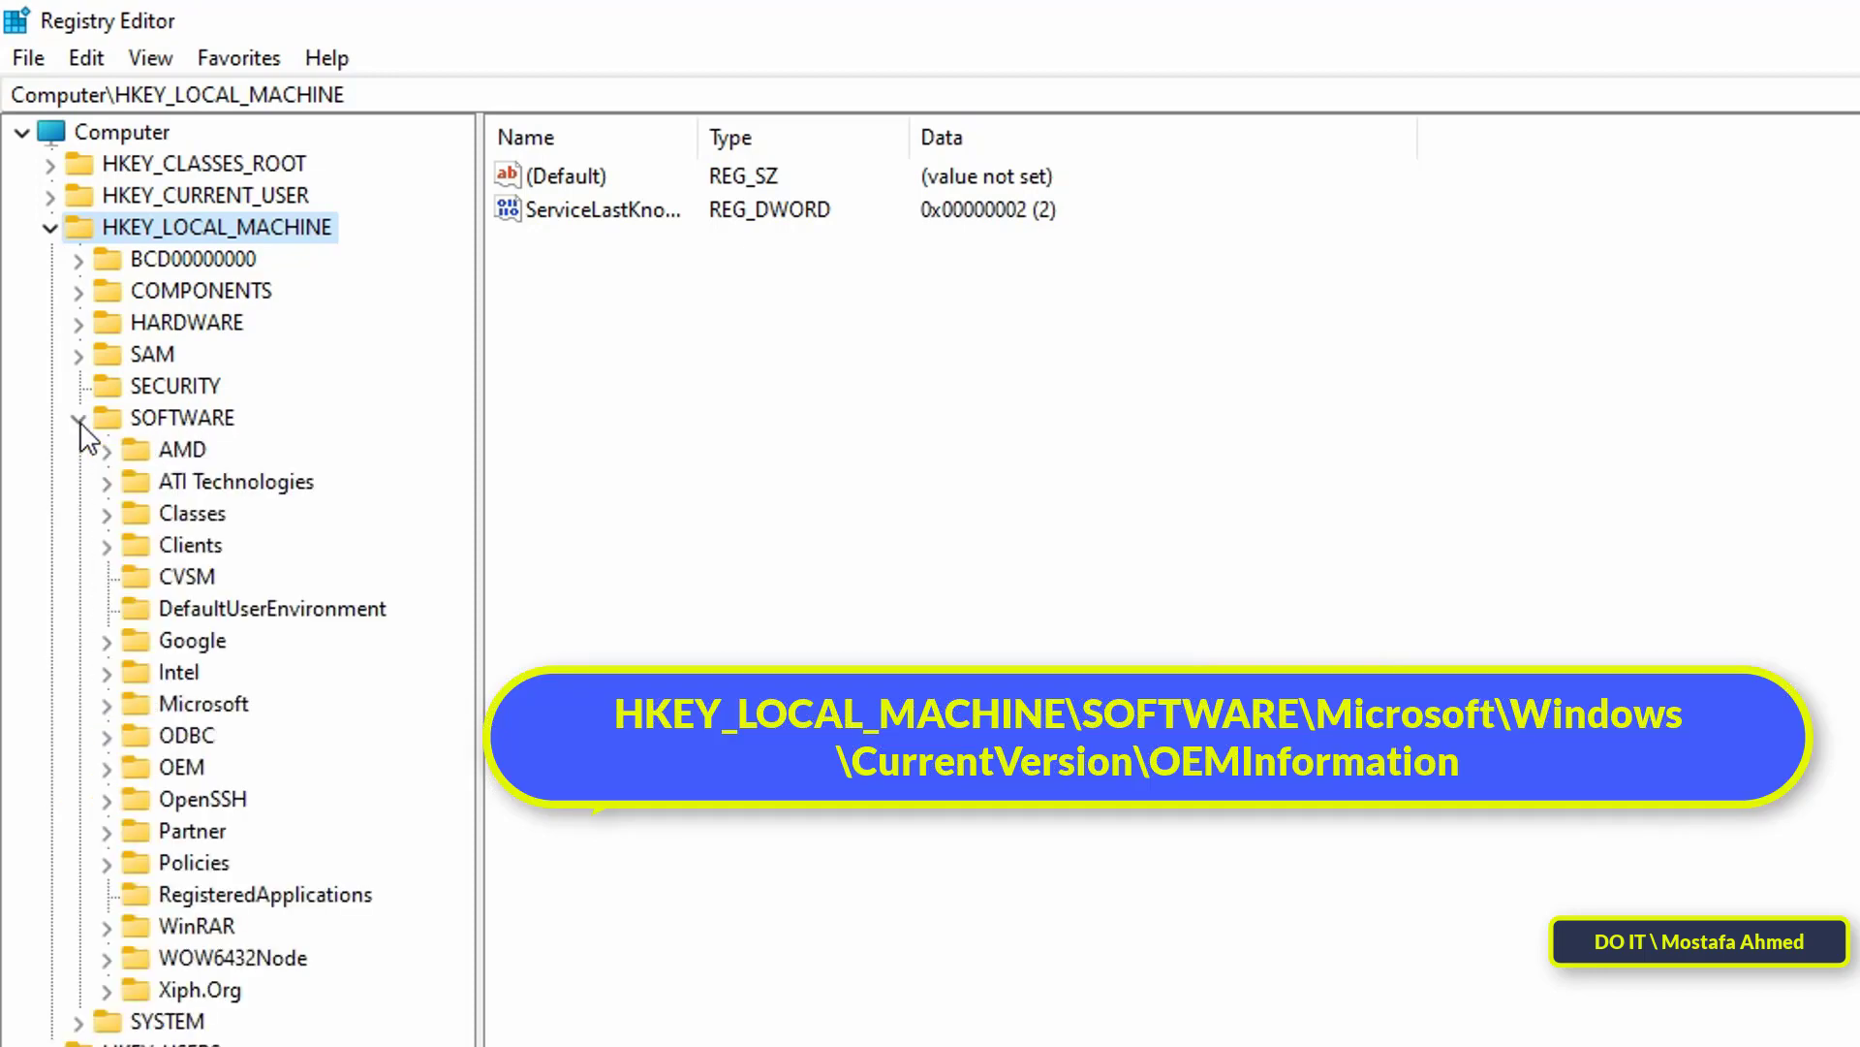
pyautogui.click(105, 708)
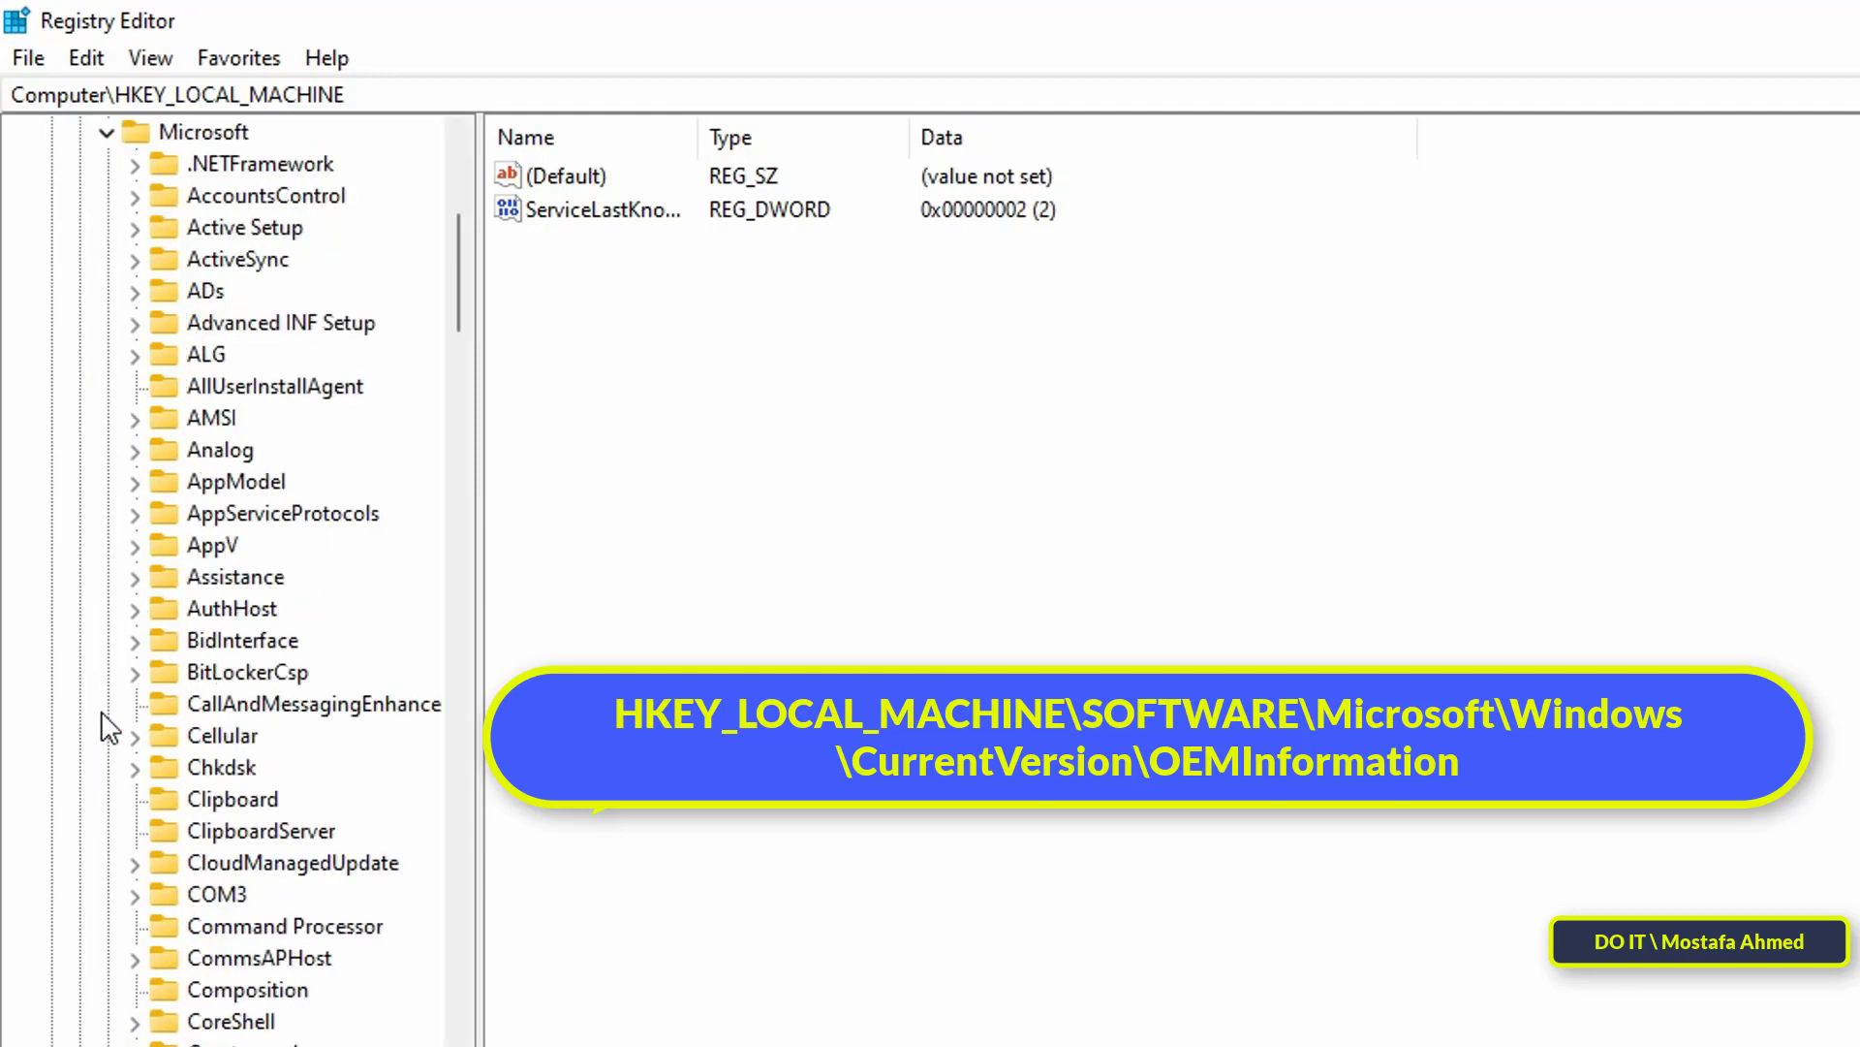
# Step: Expand the Windows key under Microsoft and widen the key tree so its subkey names fit
pyautogui.moveTo(457, 290); pyautogui.dragTo(523, 1008)
pyautogui.click(229, 703)
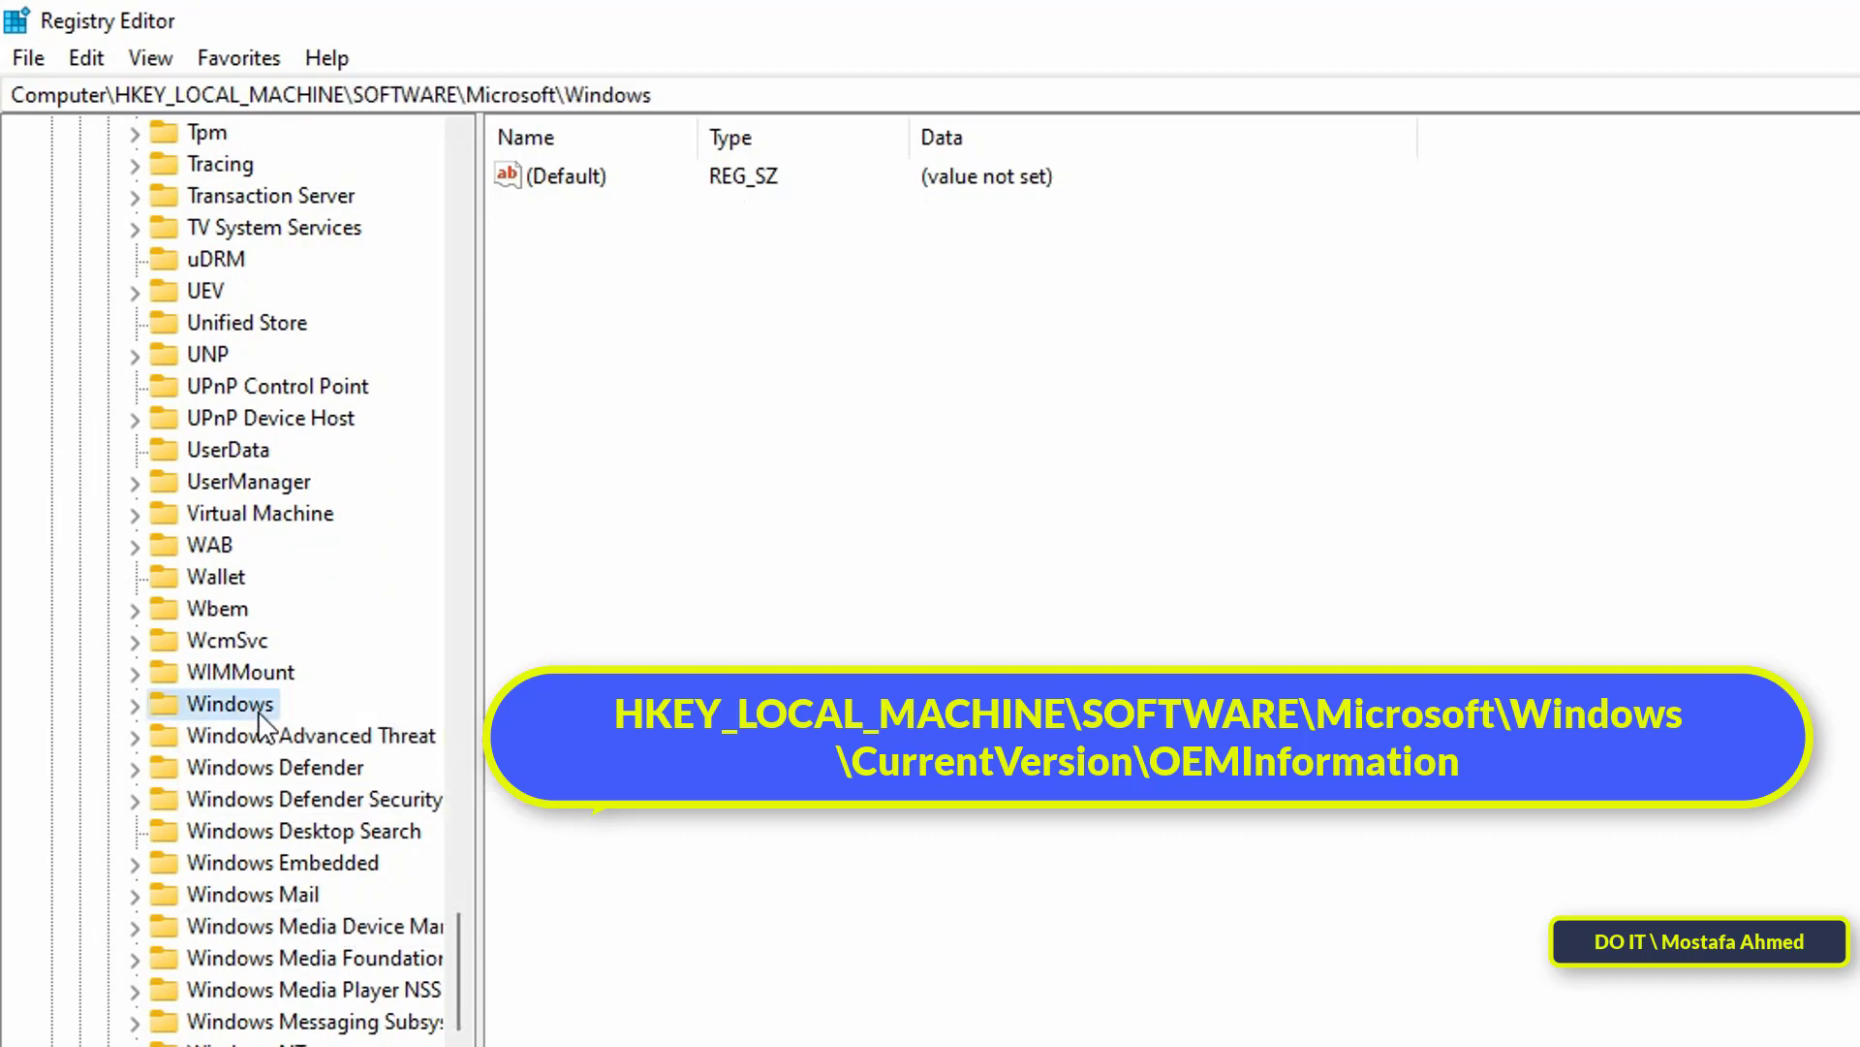
pyautogui.click(136, 705)
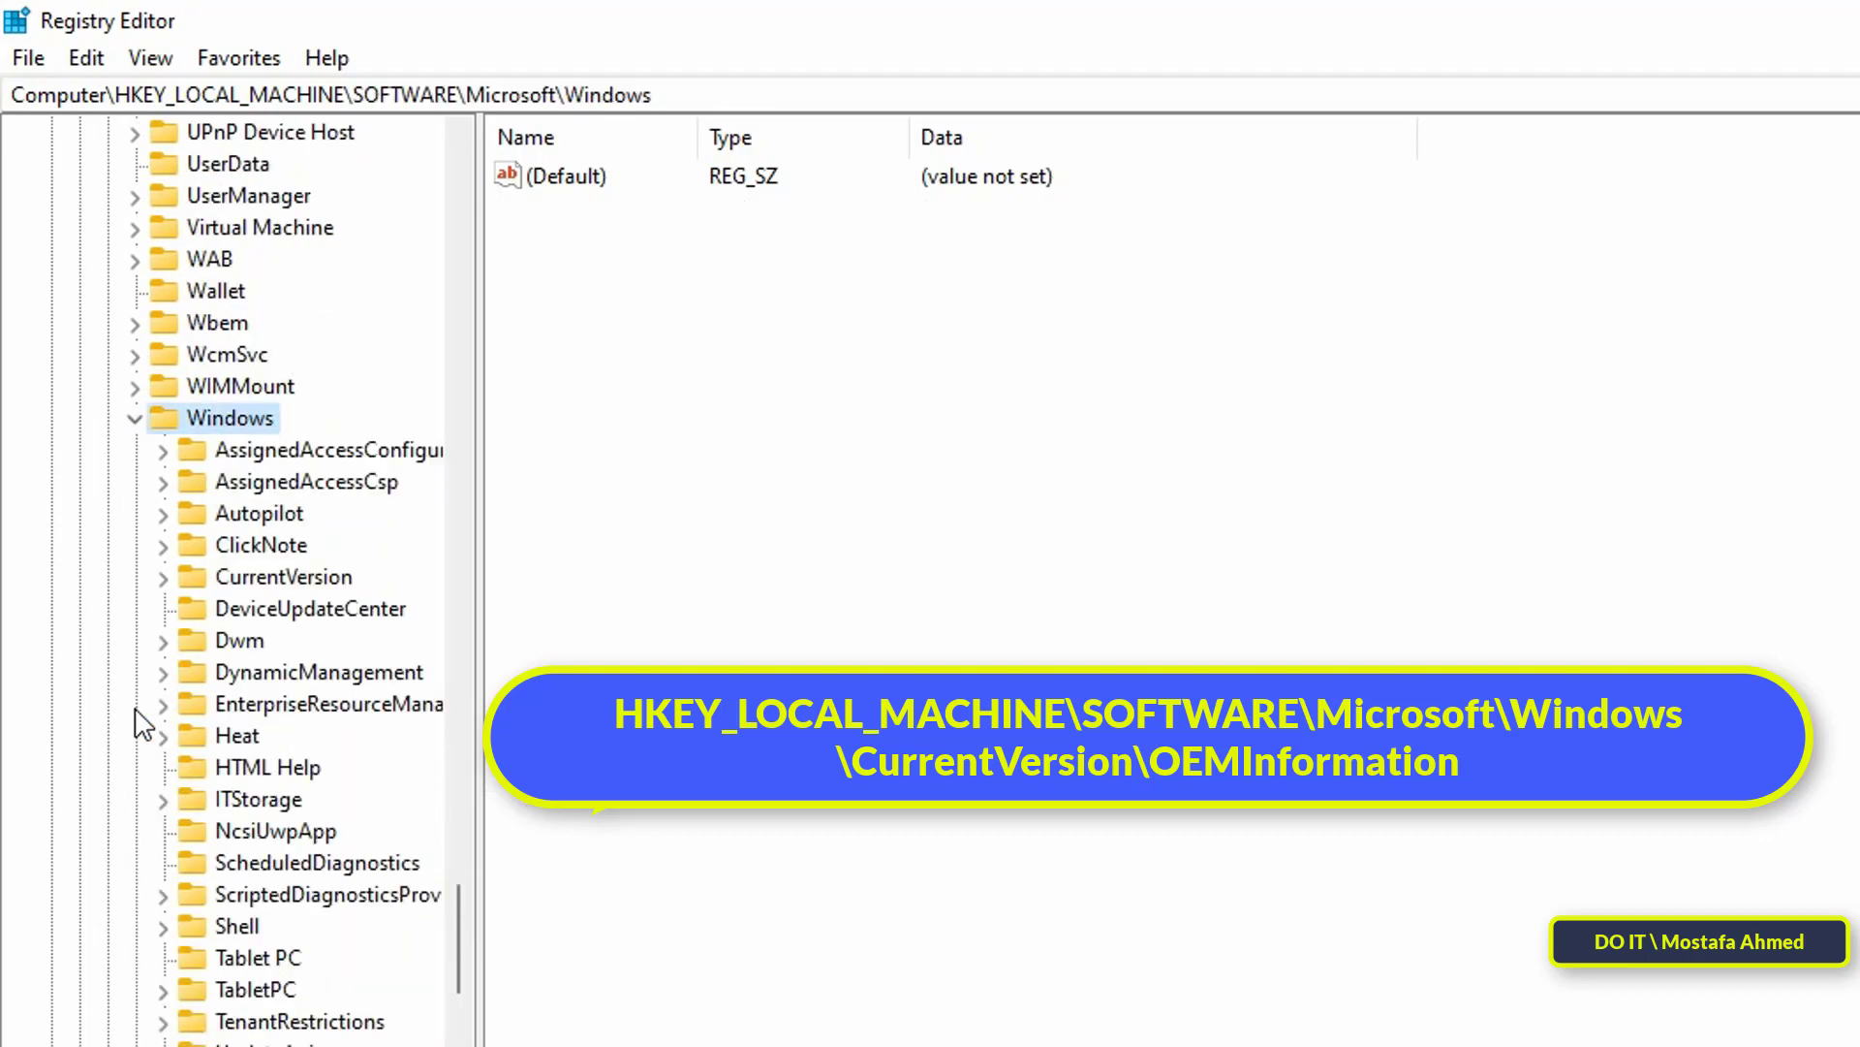
pyautogui.moveTo(482, 823); pyautogui.dragTo(547, 839)
pyautogui.moveTo(526, 905); pyautogui.dragTo(528, 921)
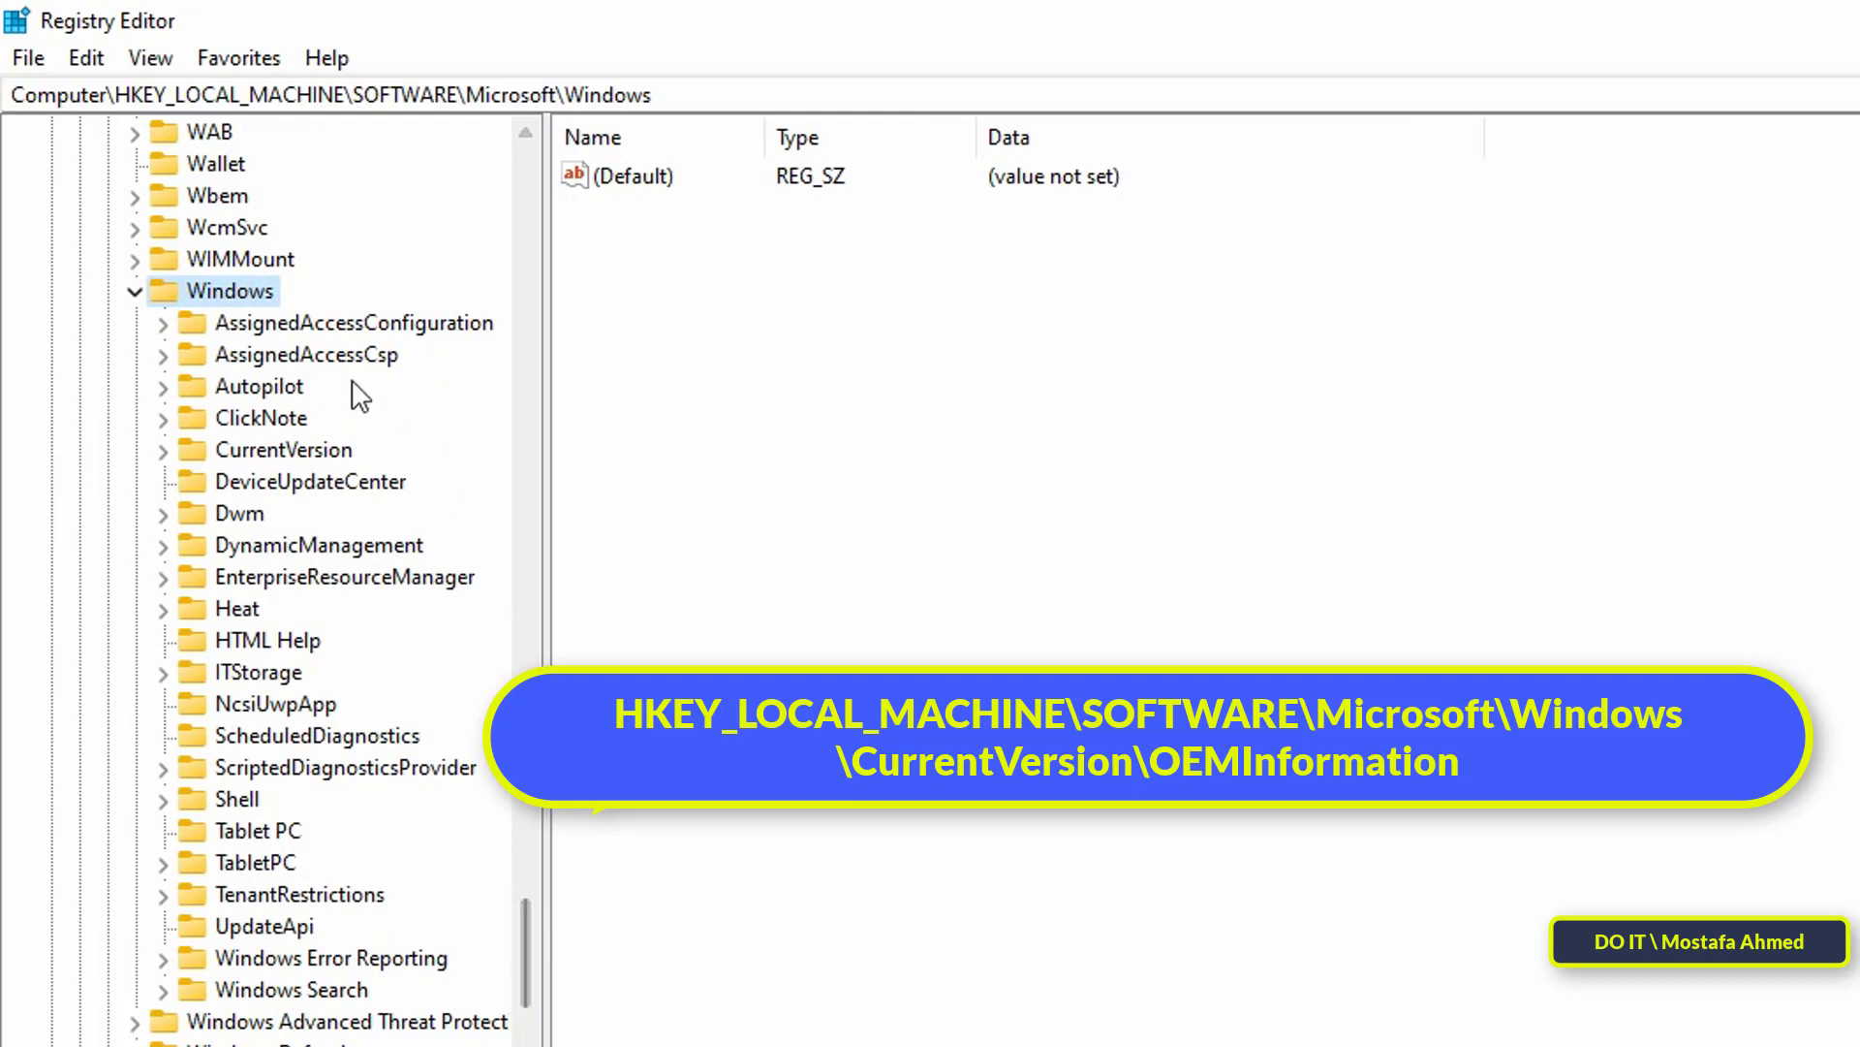
# Step: Expand the CurrentVersion key under Windows and select its OEMInformation subkey
pyautogui.click(271, 450)
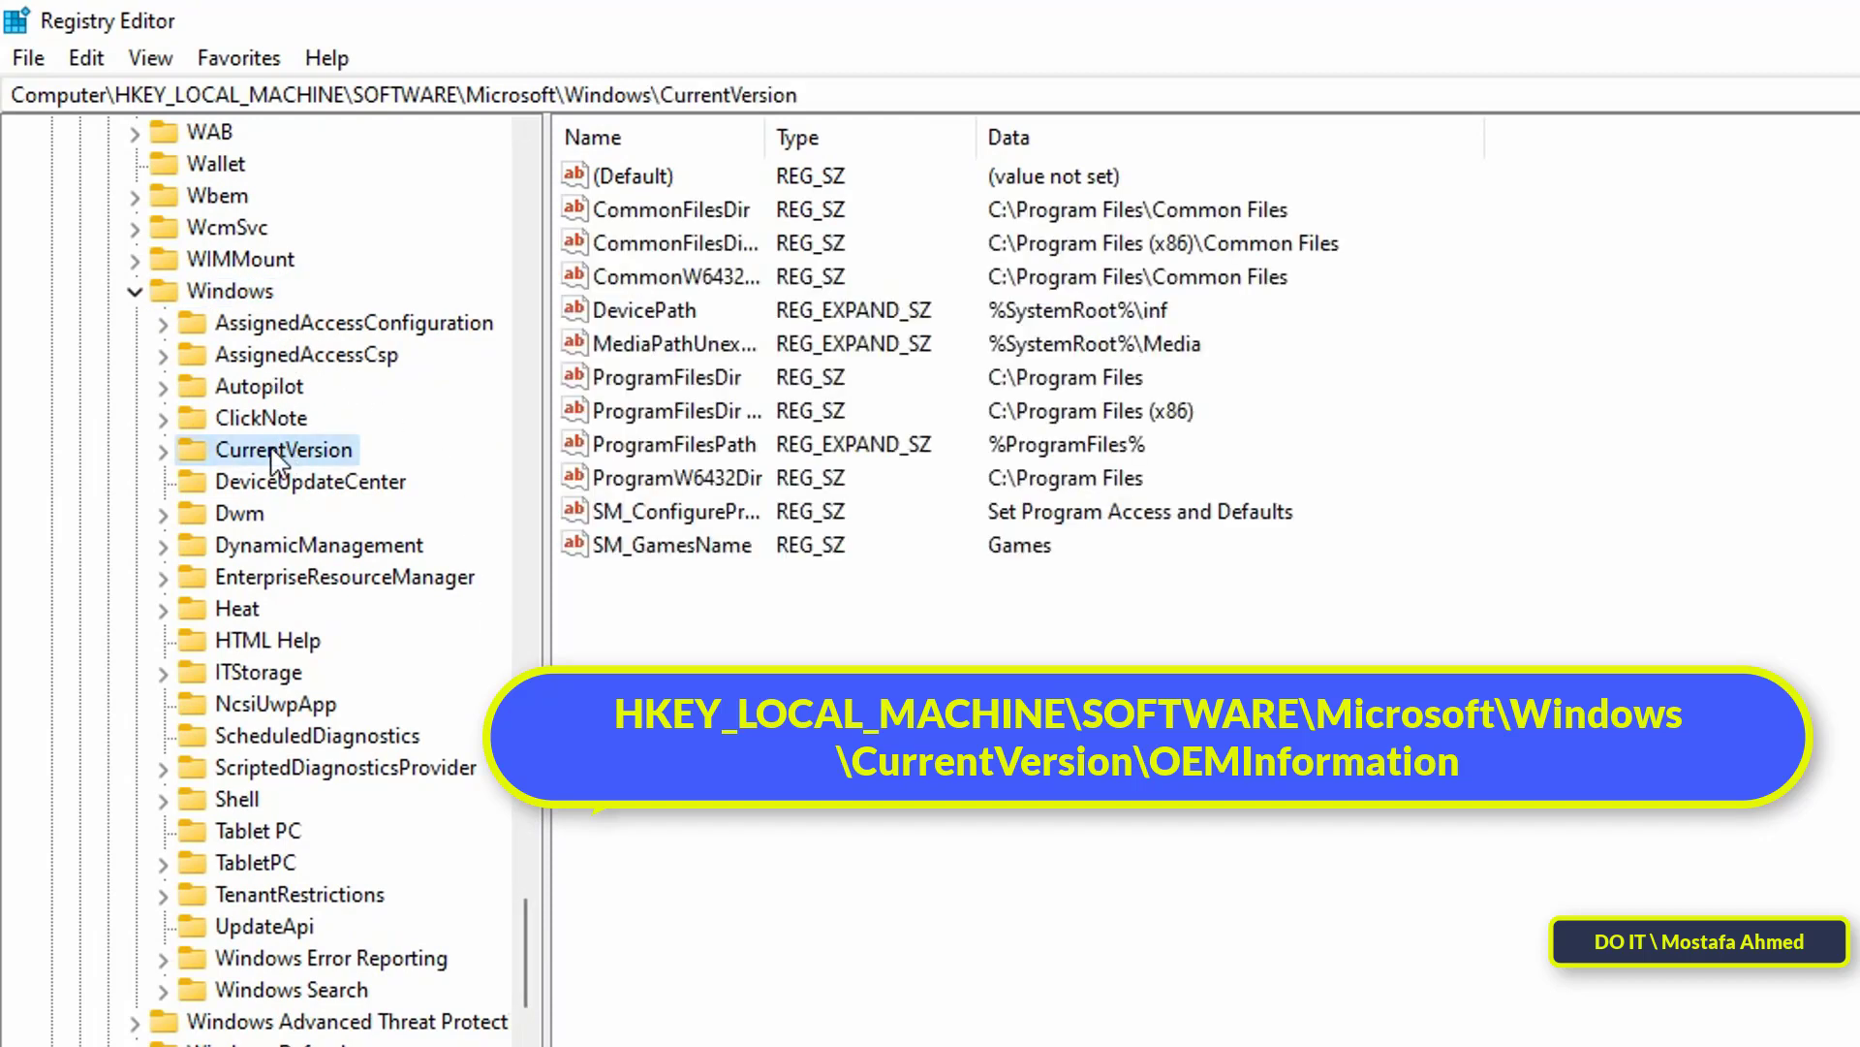
pyautogui.click(164, 452)
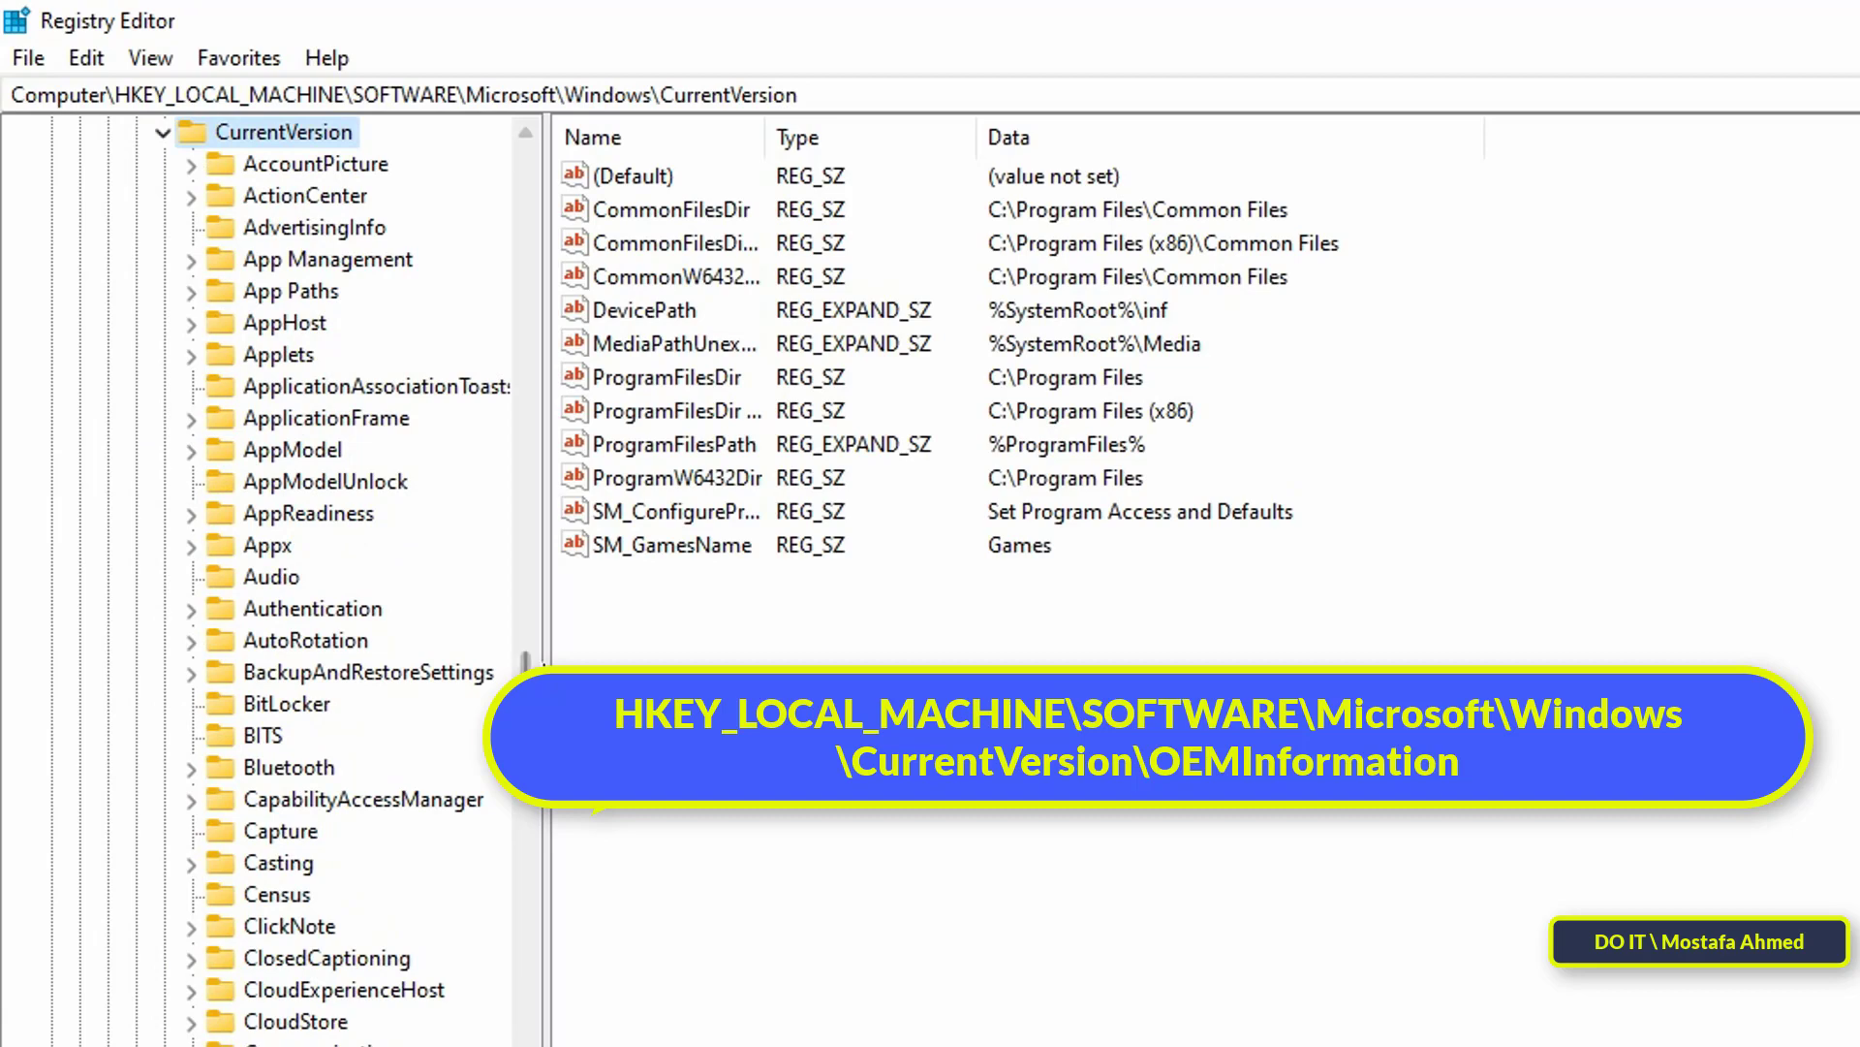
pyautogui.moveTo(544, 663); pyautogui.dragTo(644, 663)
pyautogui.scroll(-10, 330, 582)
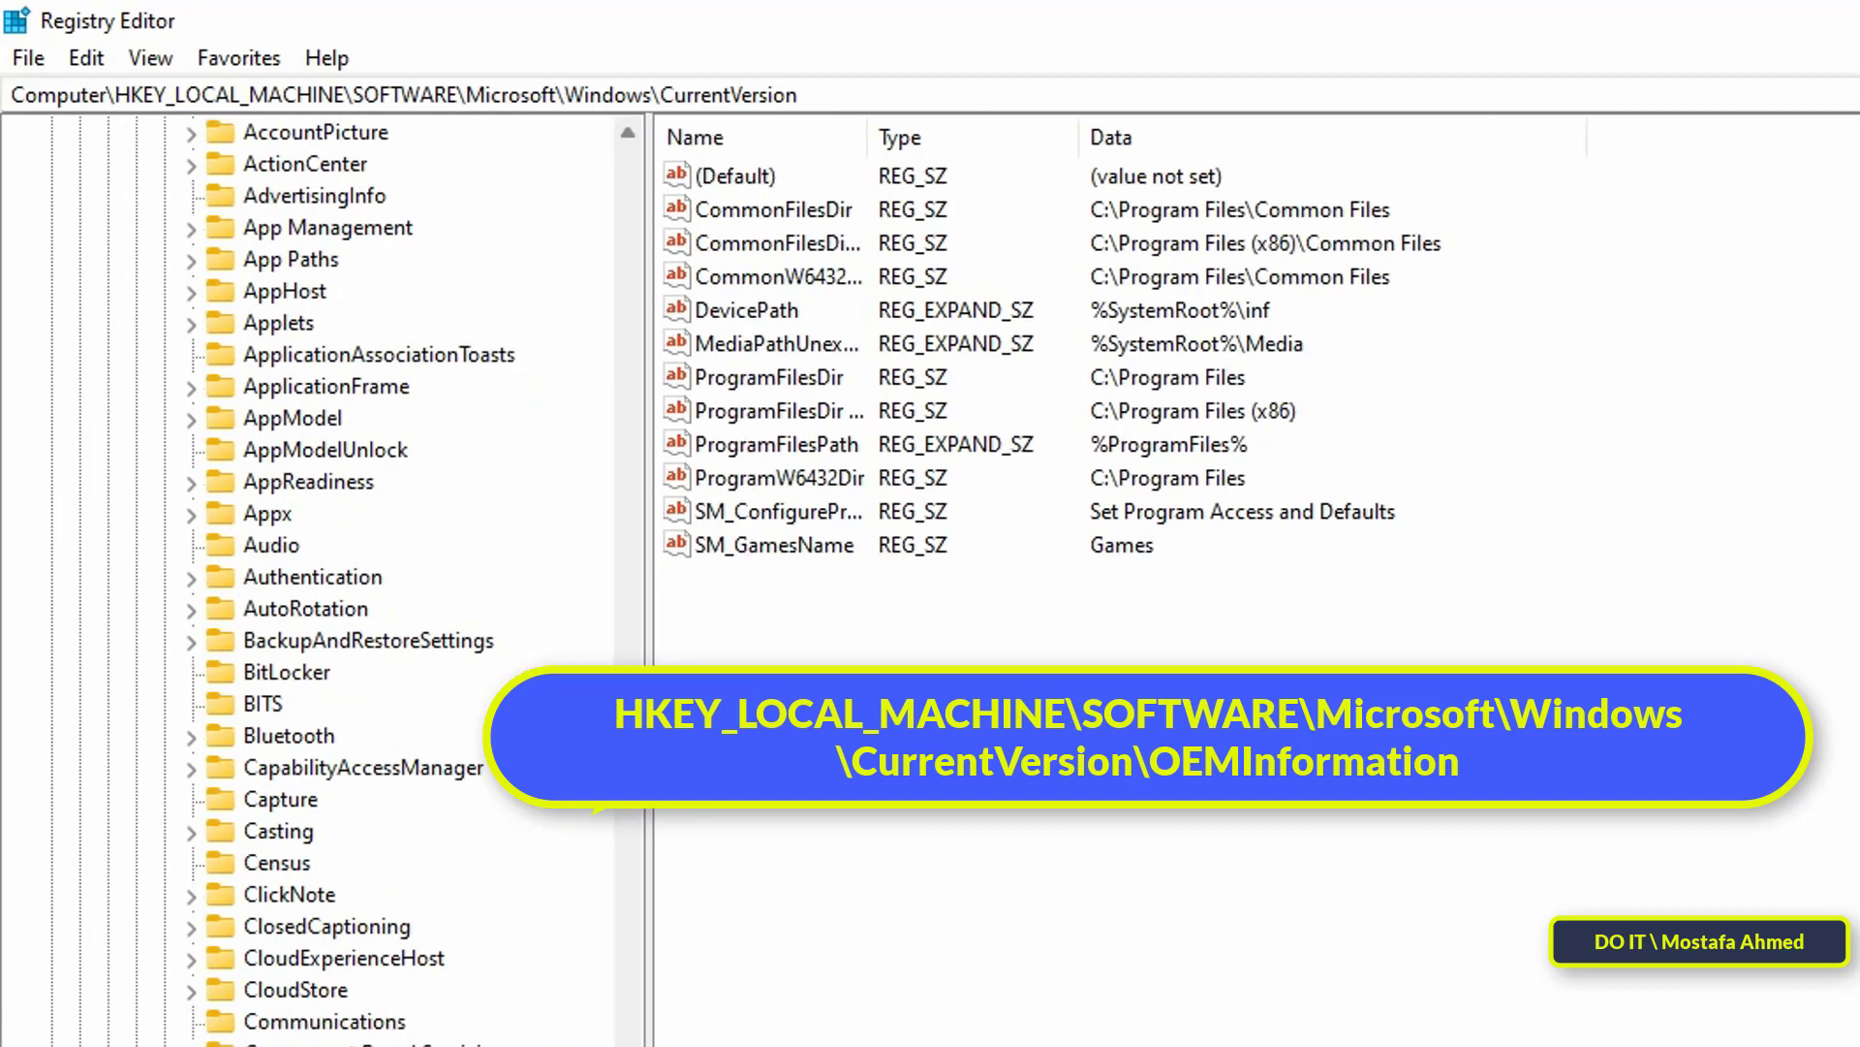
pyautogui.moveTo(635, 757); pyautogui.dragTo(648, 838)
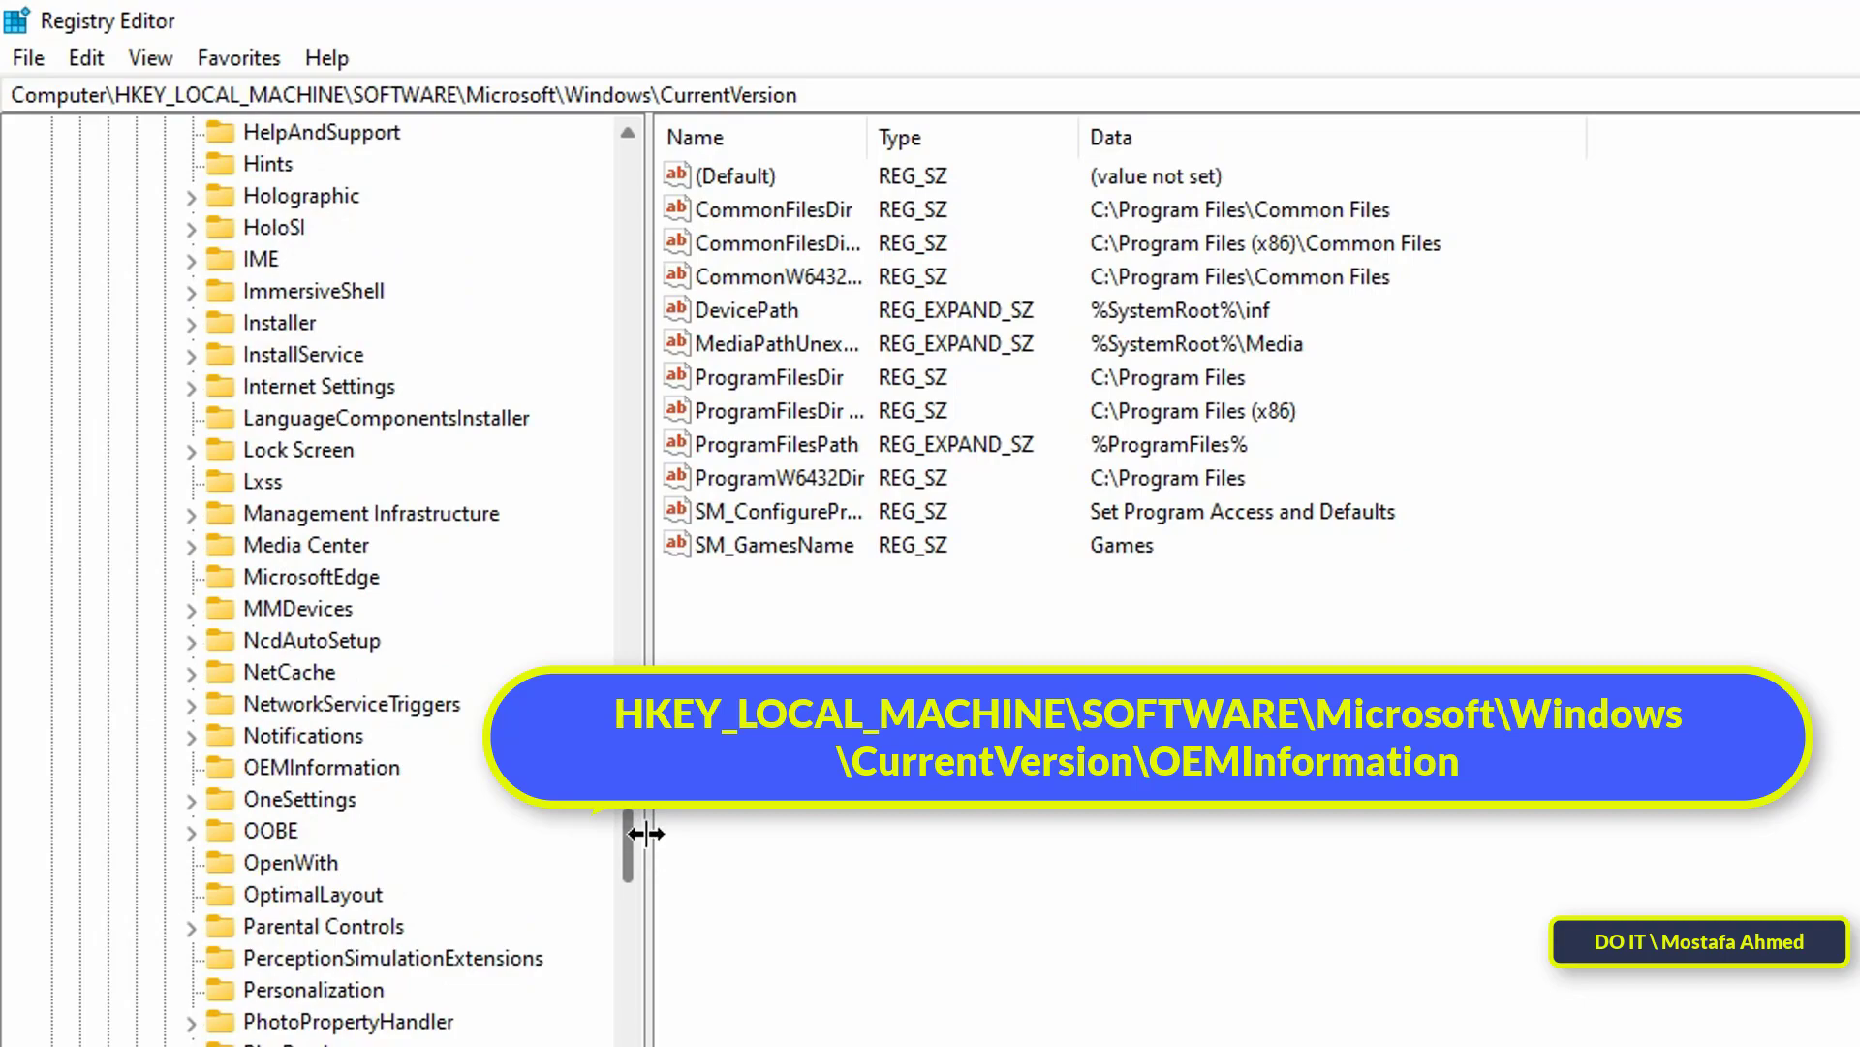
pyautogui.click(363, 765)
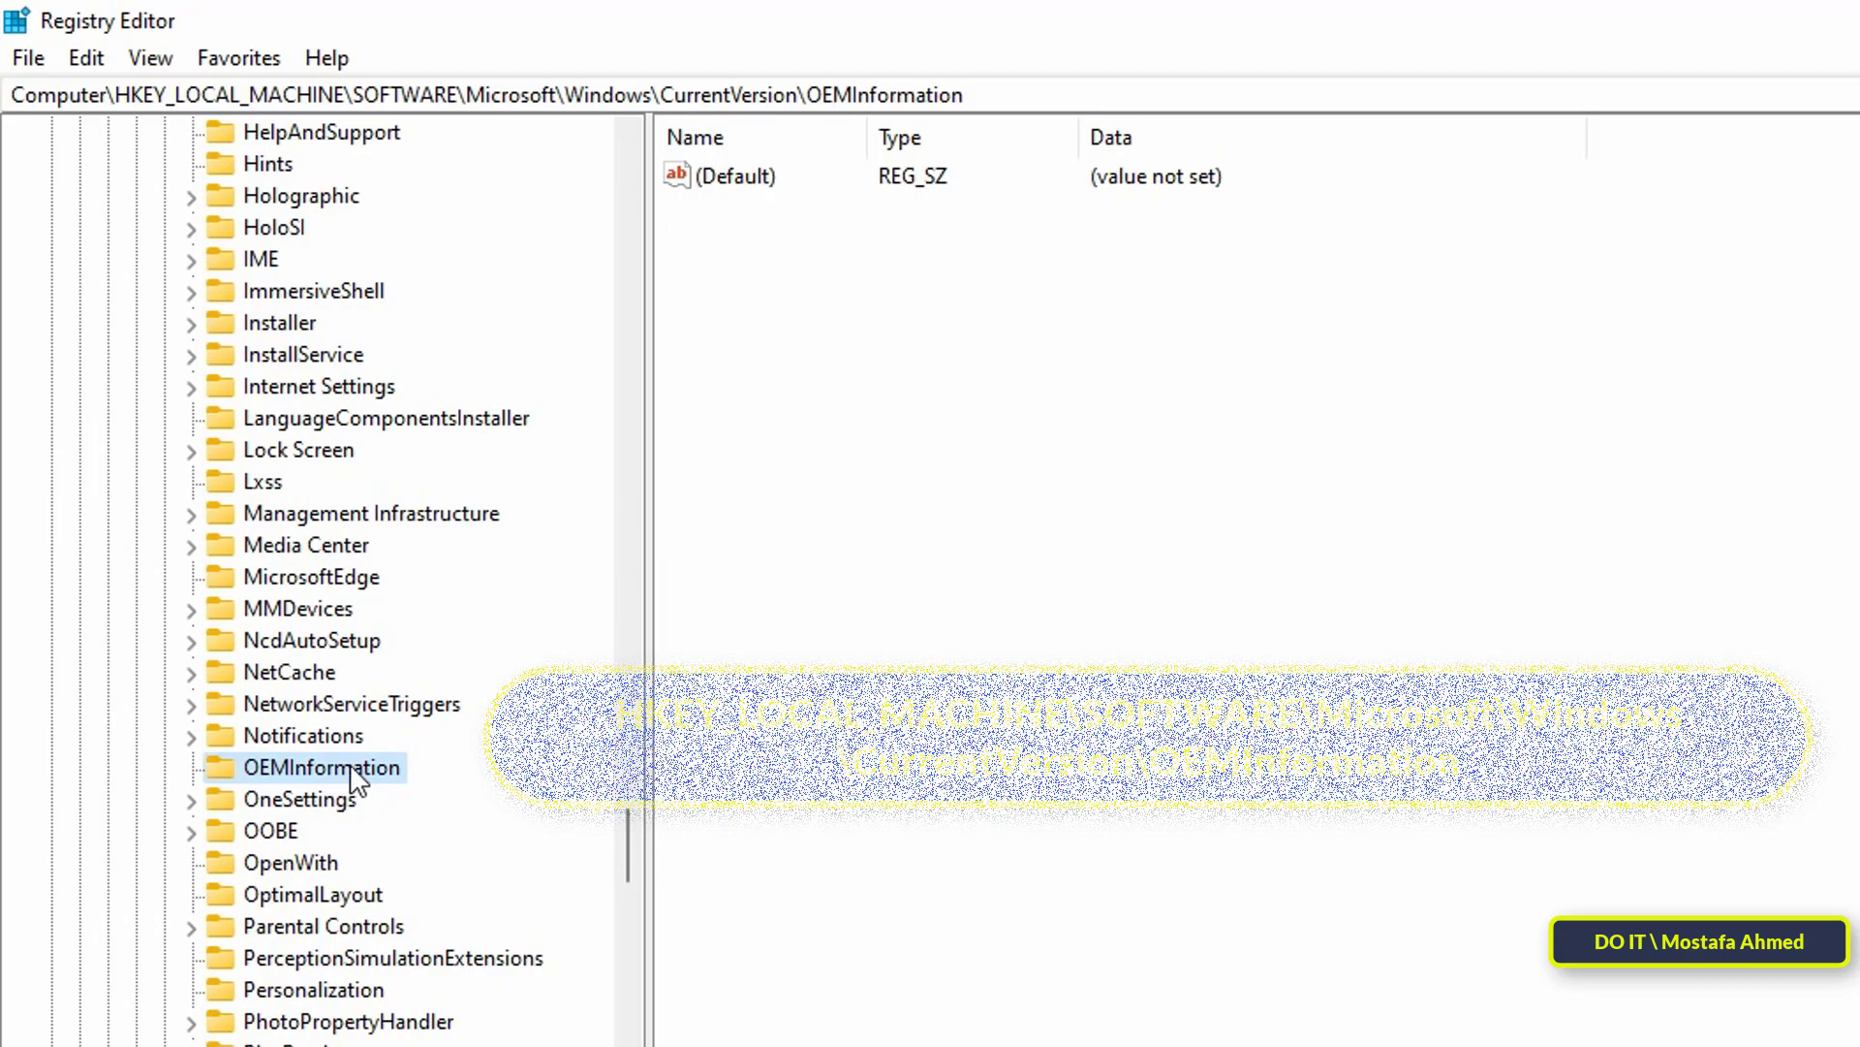
# Step: Create a new string value named "Model" in the OEMInformation key
pyautogui.rightClick(339, 776)
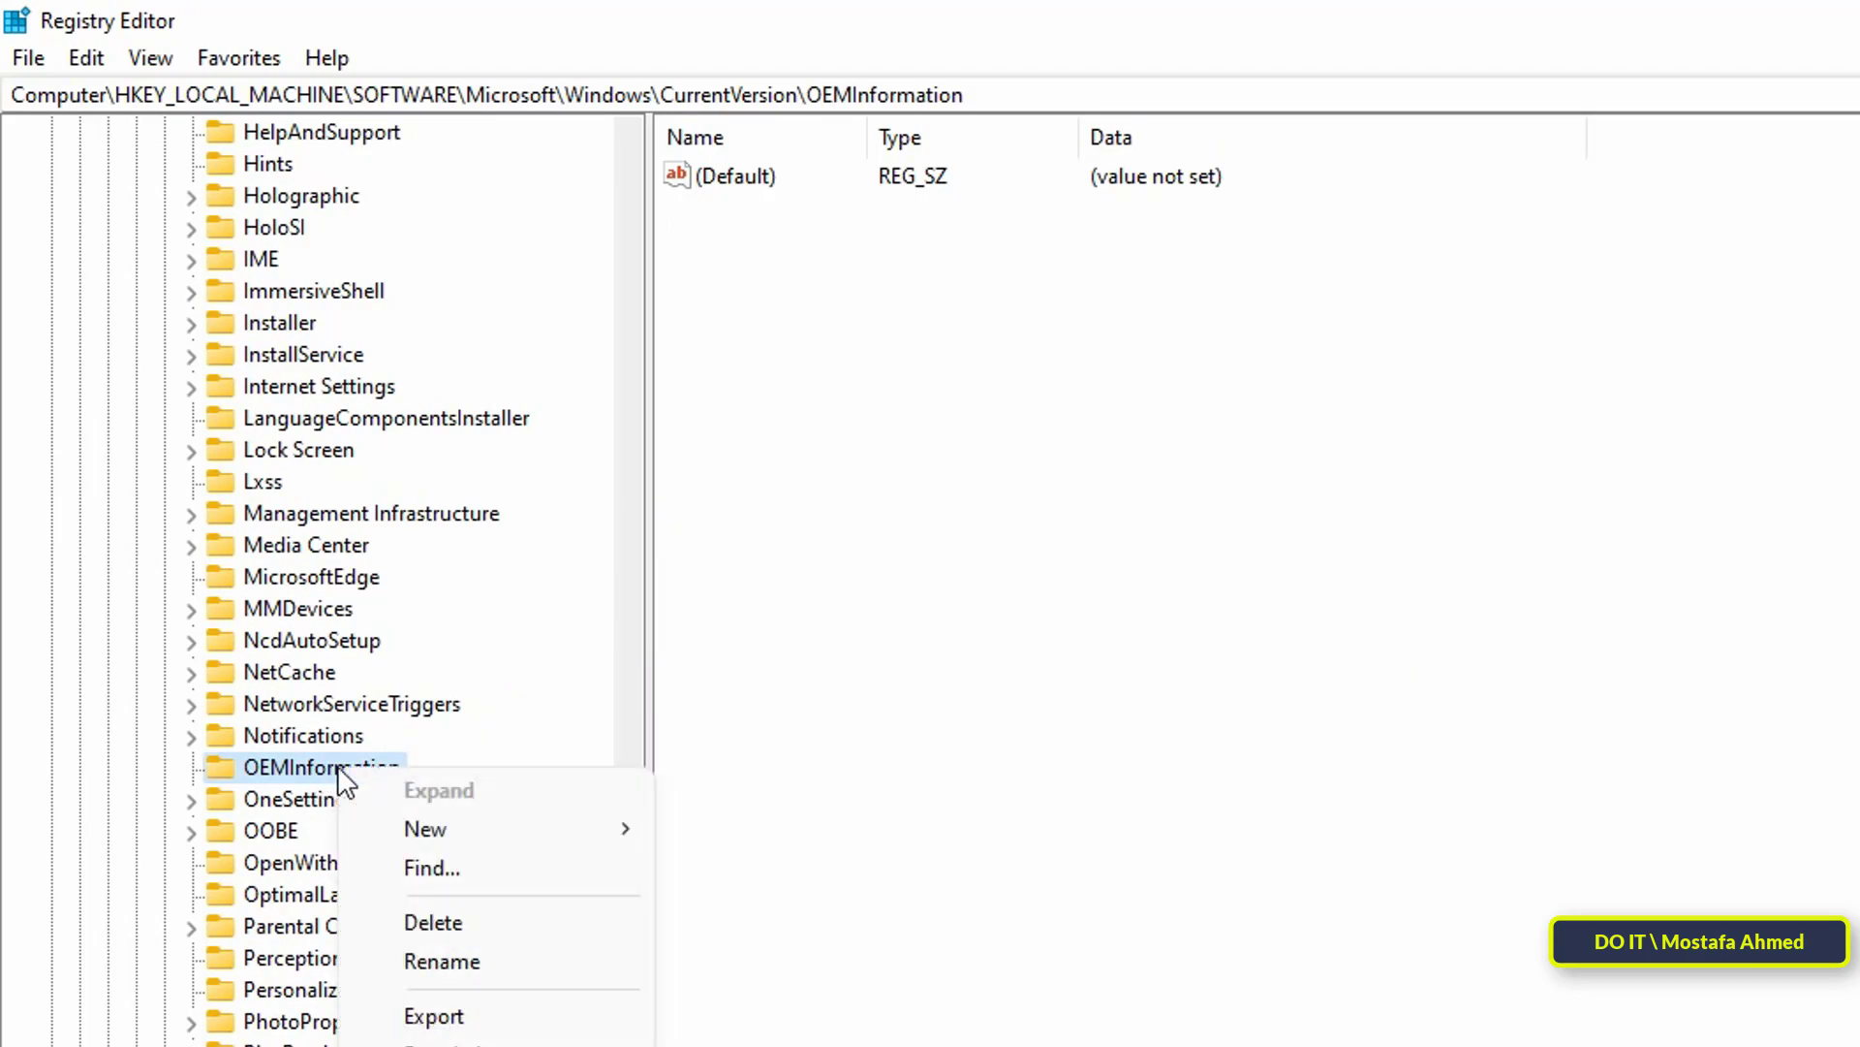
pyautogui.moveTo(418, 835)
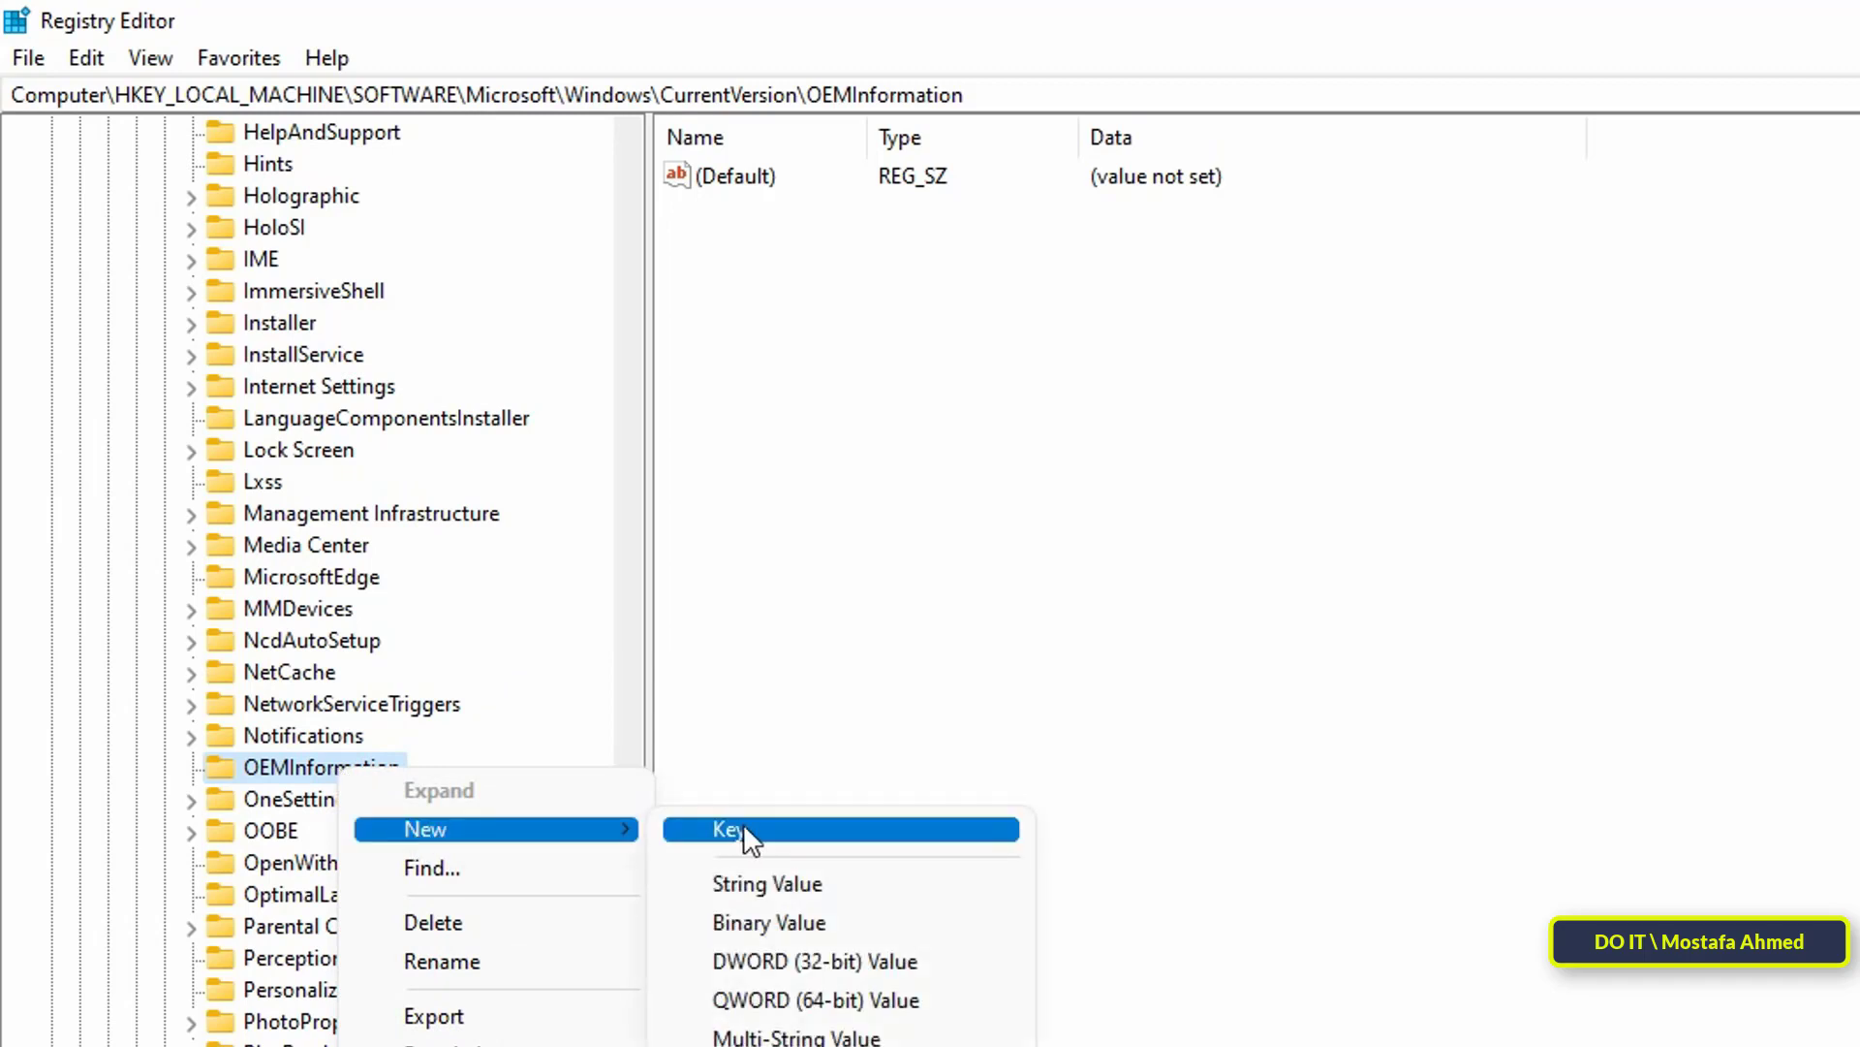
pyautogui.click(876, 881)
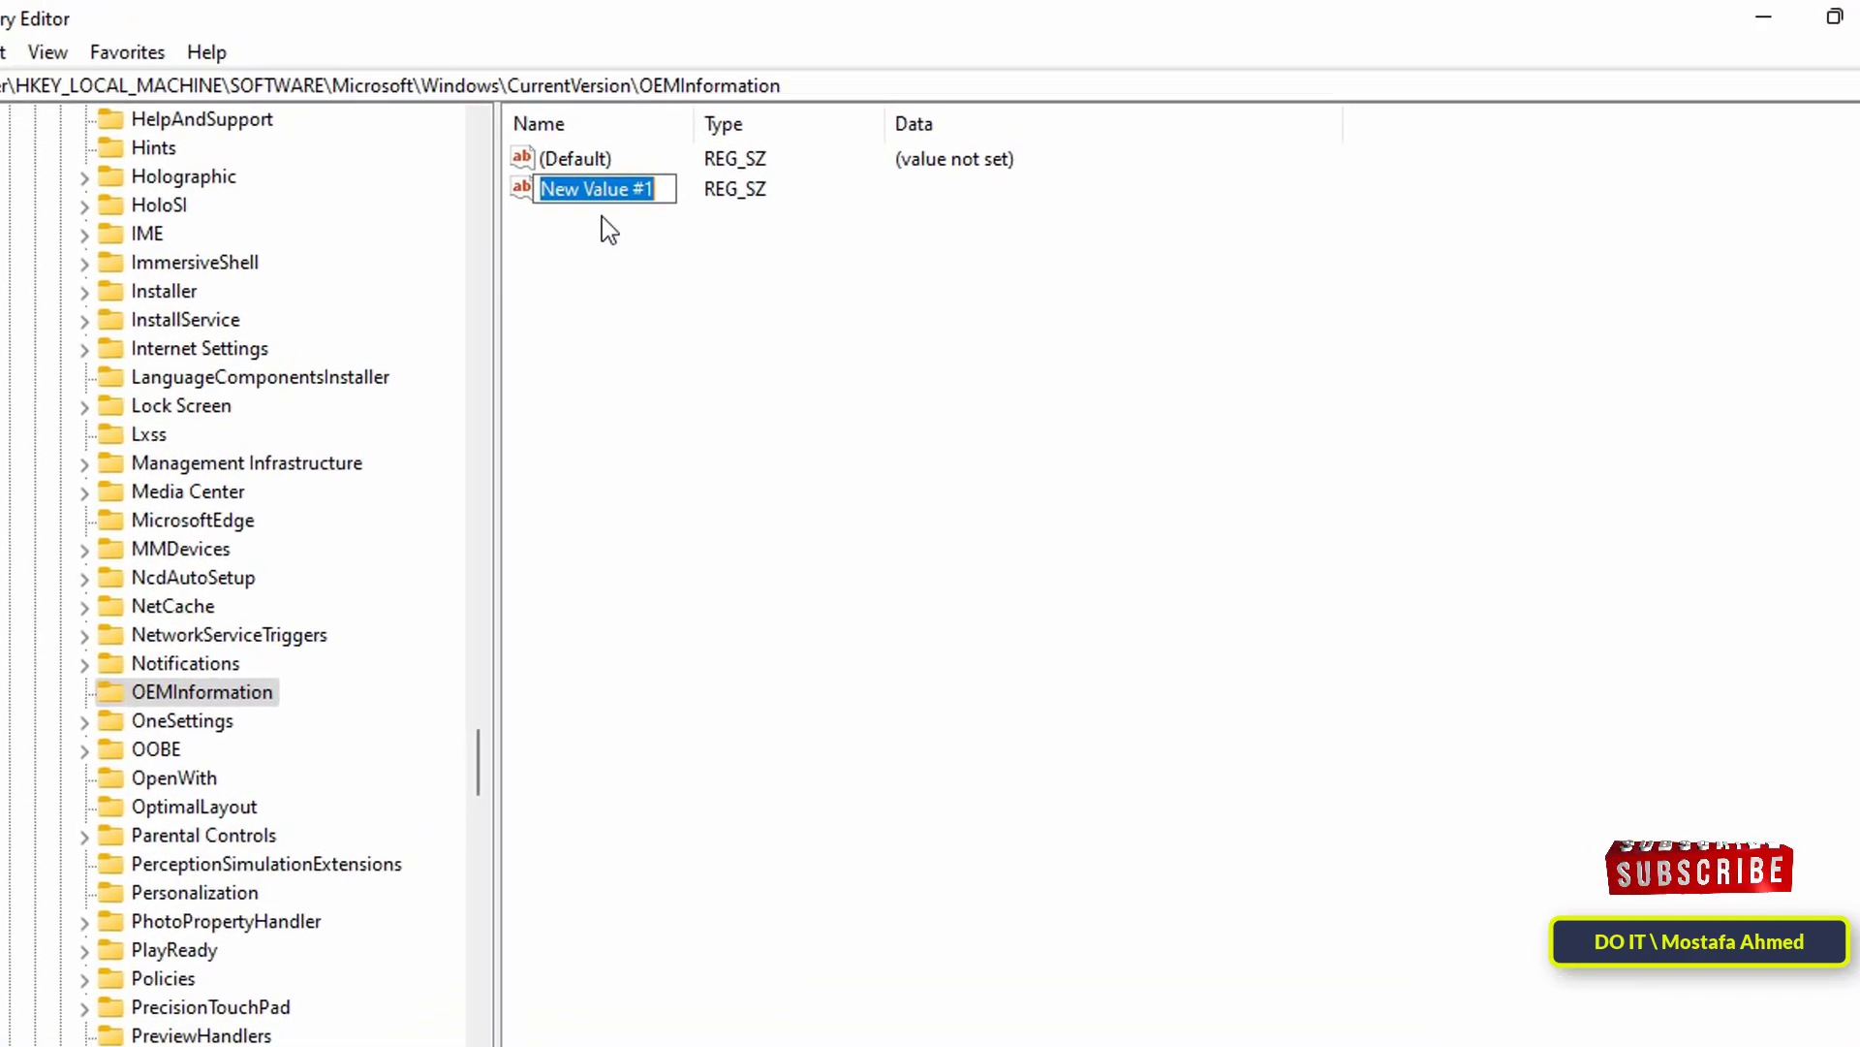
pyautogui.press('BackSpace')
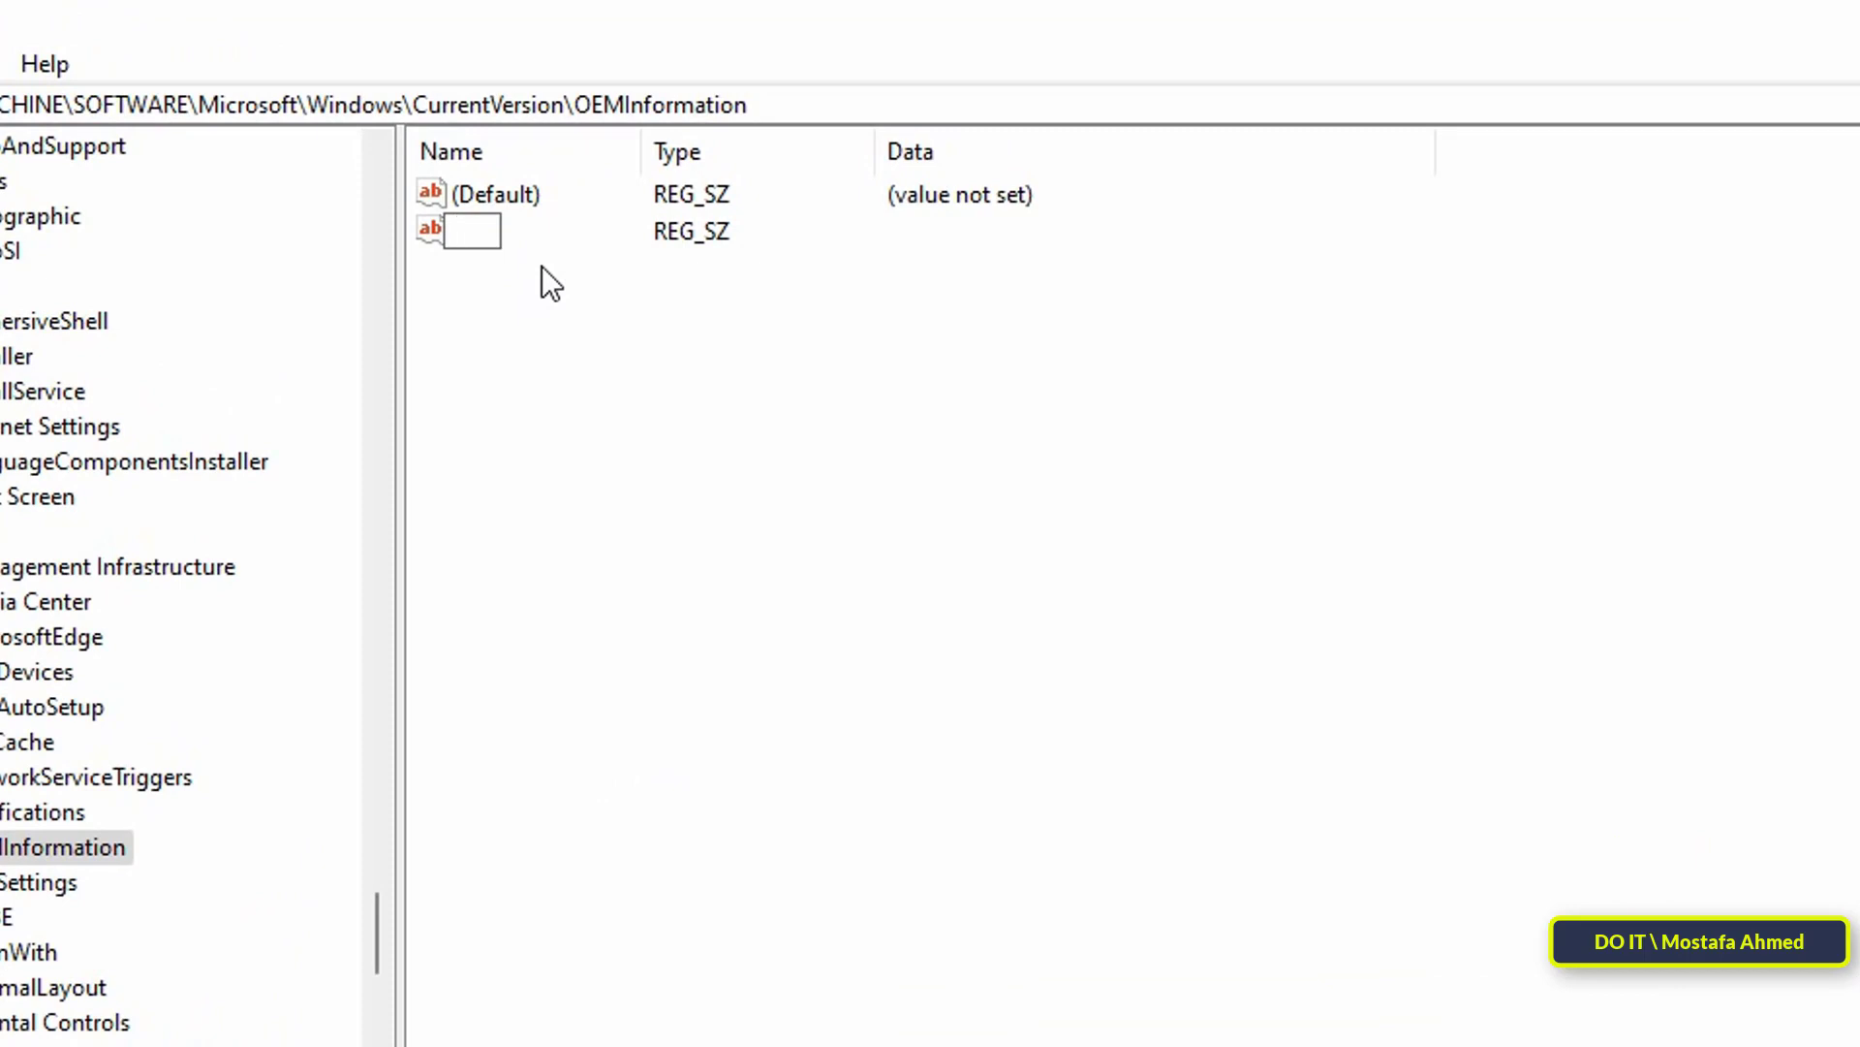
pyautogui.write('Model')
pyautogui.press('Return')
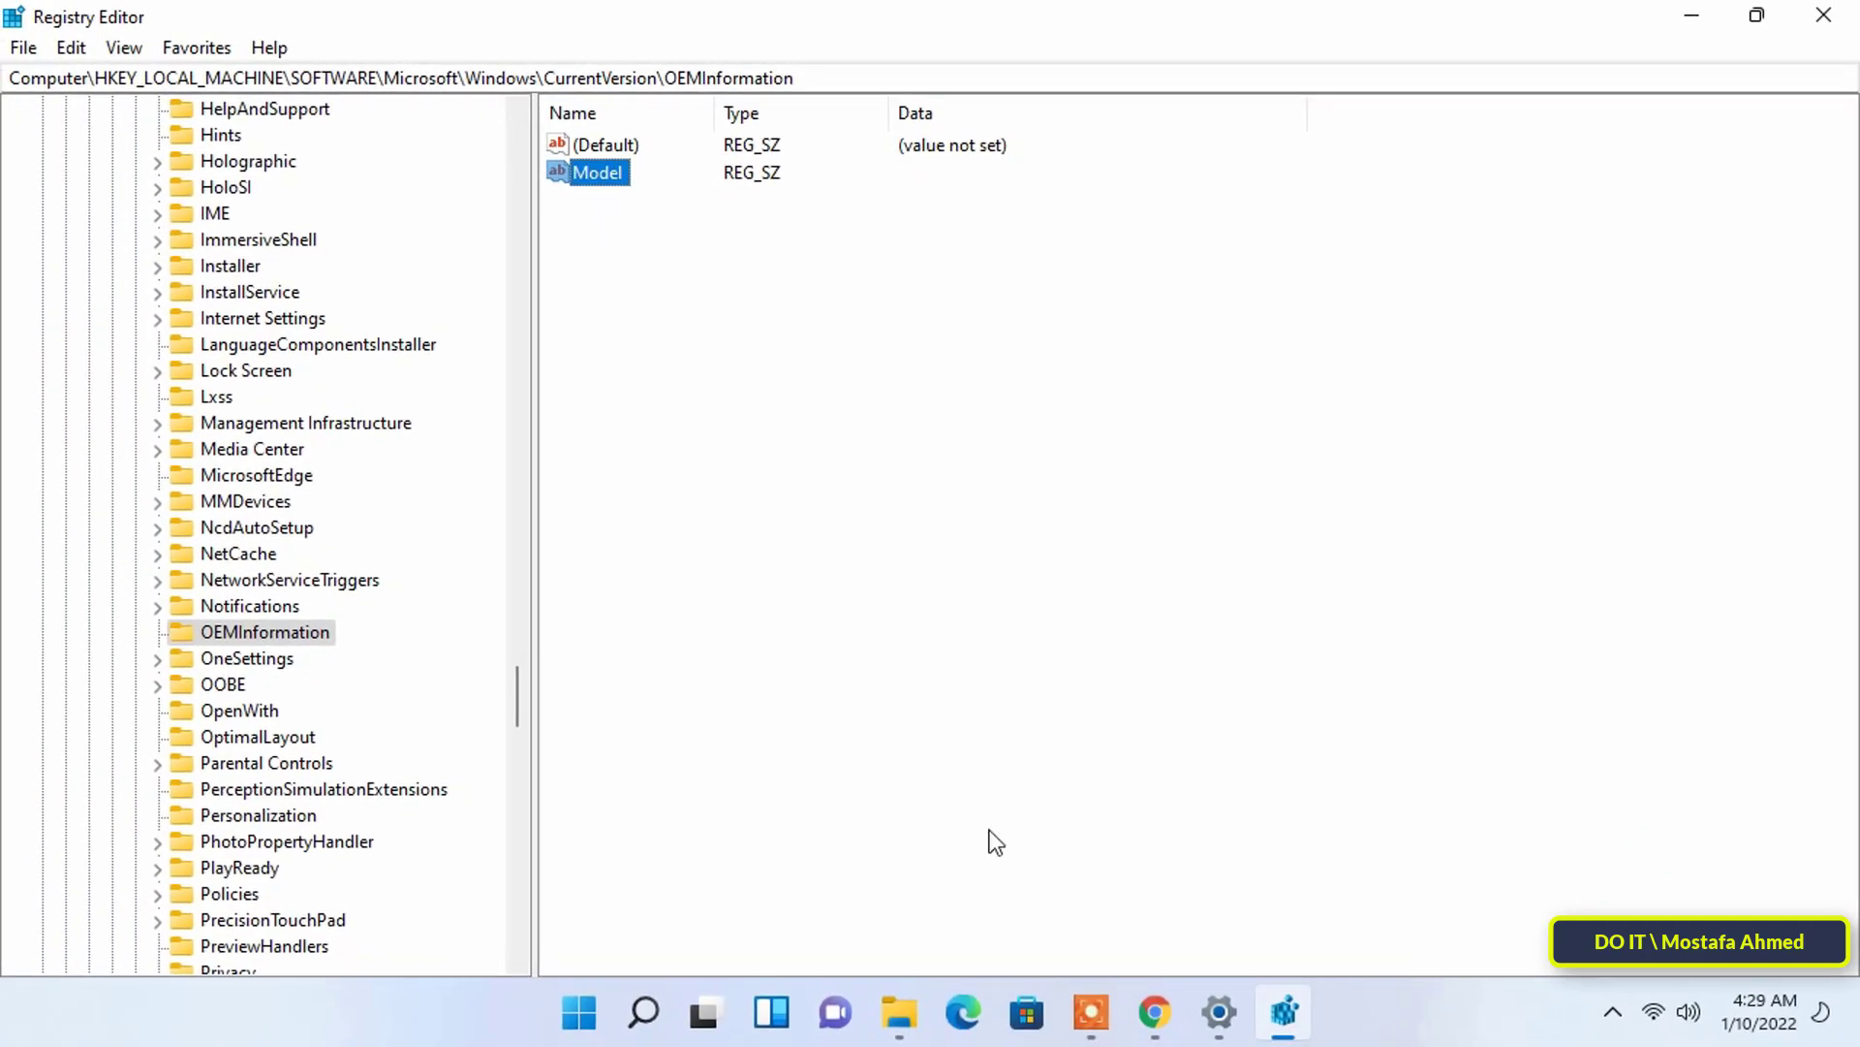
# Step: Set the Model string's value data to "DO IT\" followed by the channel owner's full name
pyautogui.doubleClick(603, 172)
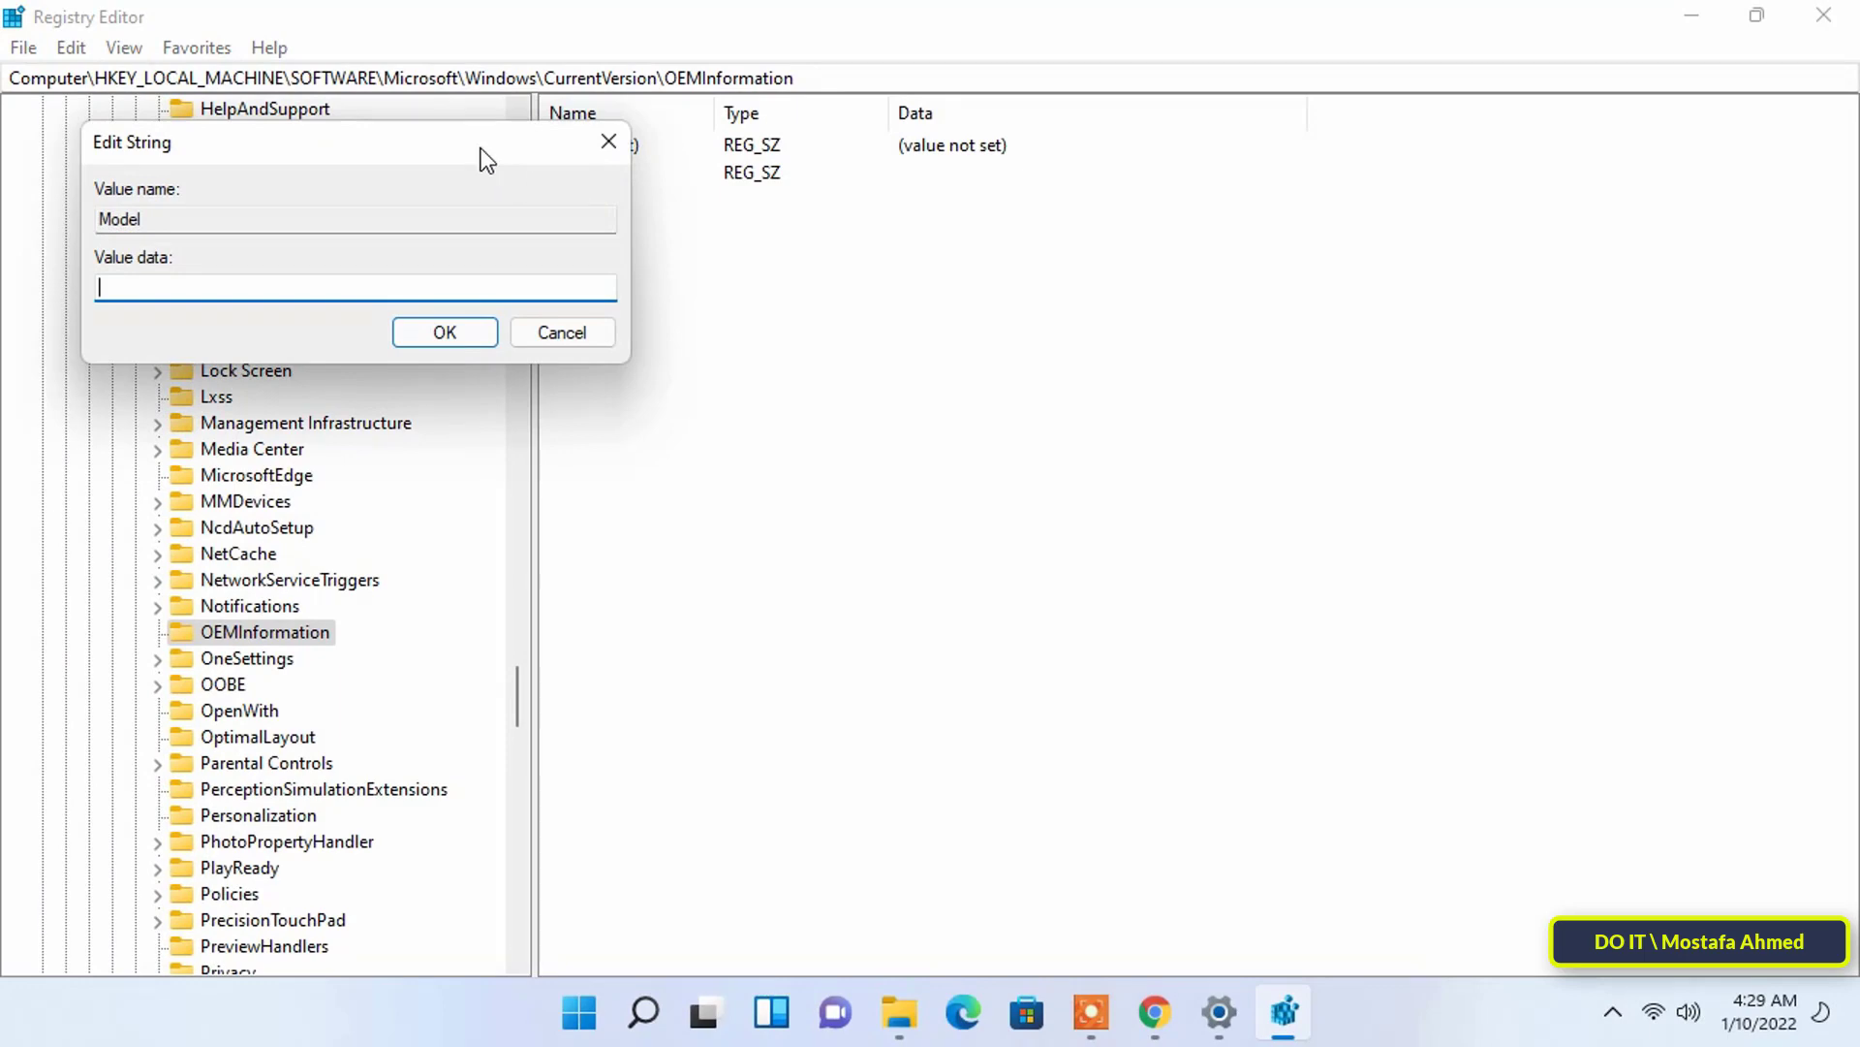
pyautogui.moveTo(487, 160); pyautogui.dragTo(1100, 410)
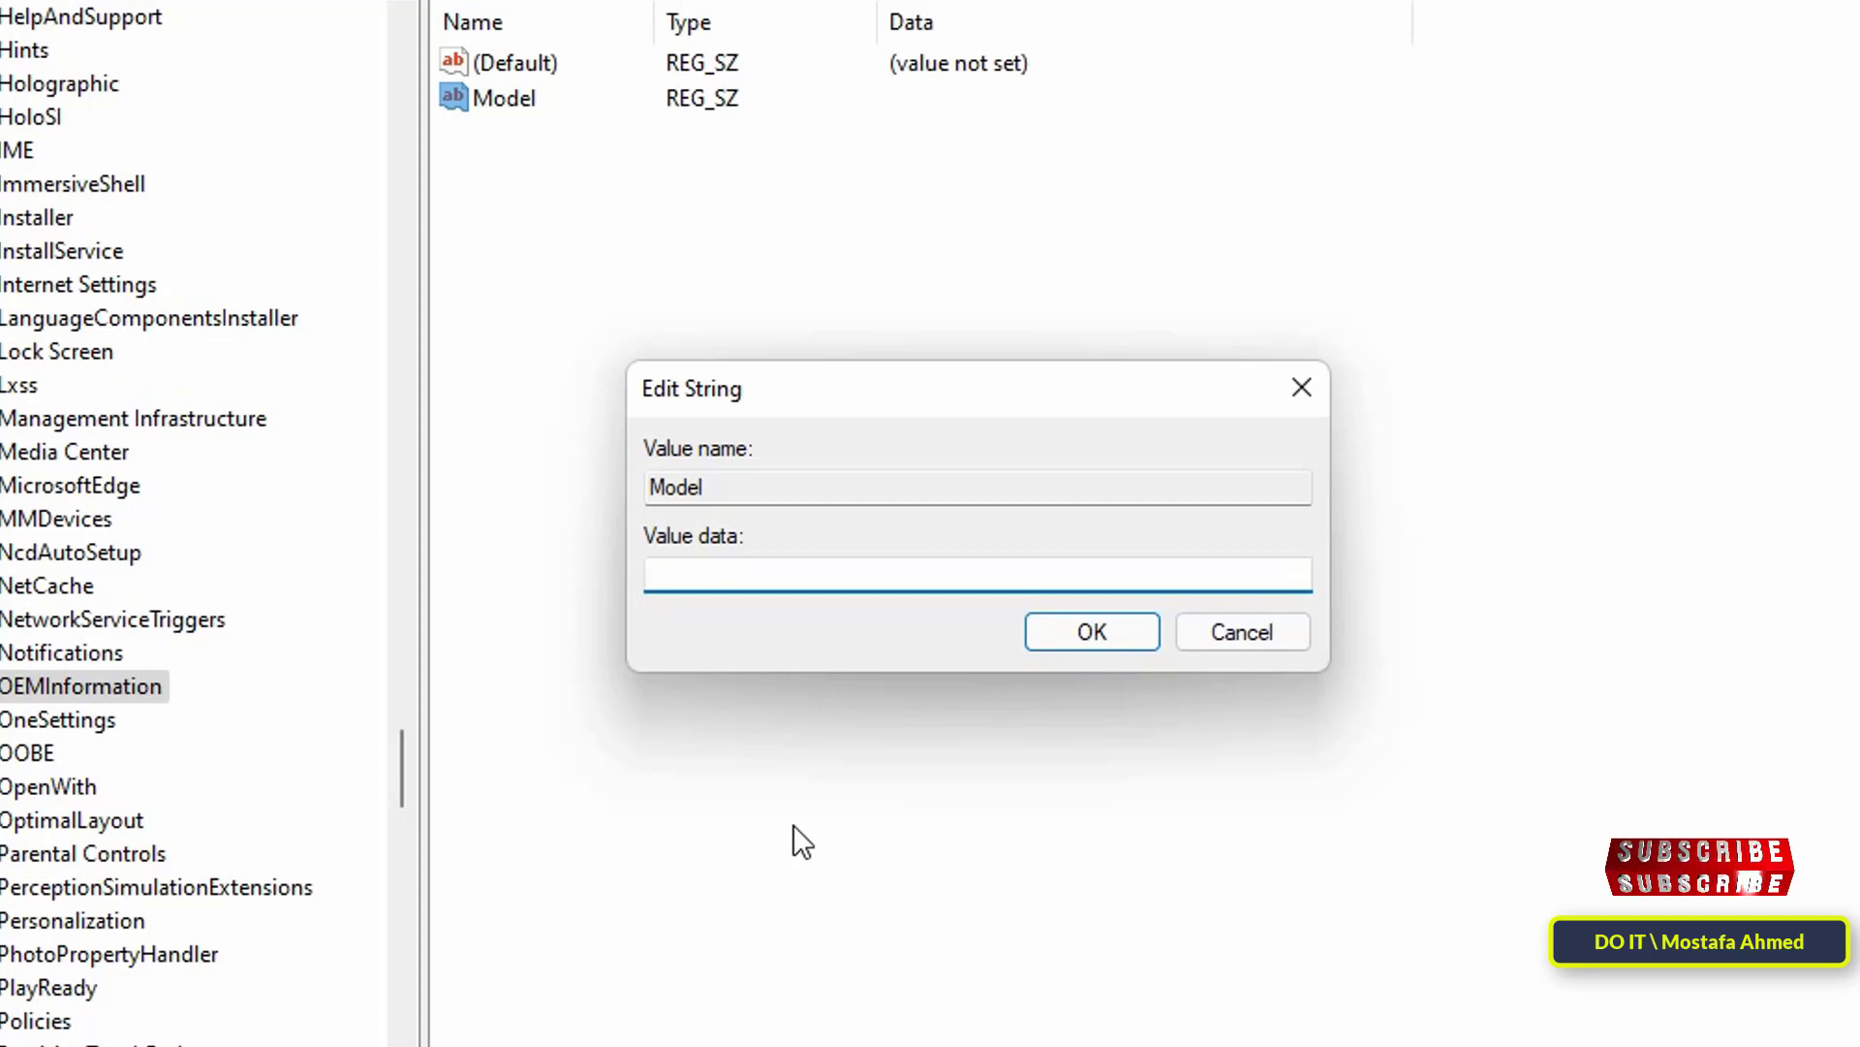
pyautogui.write('DO IT')
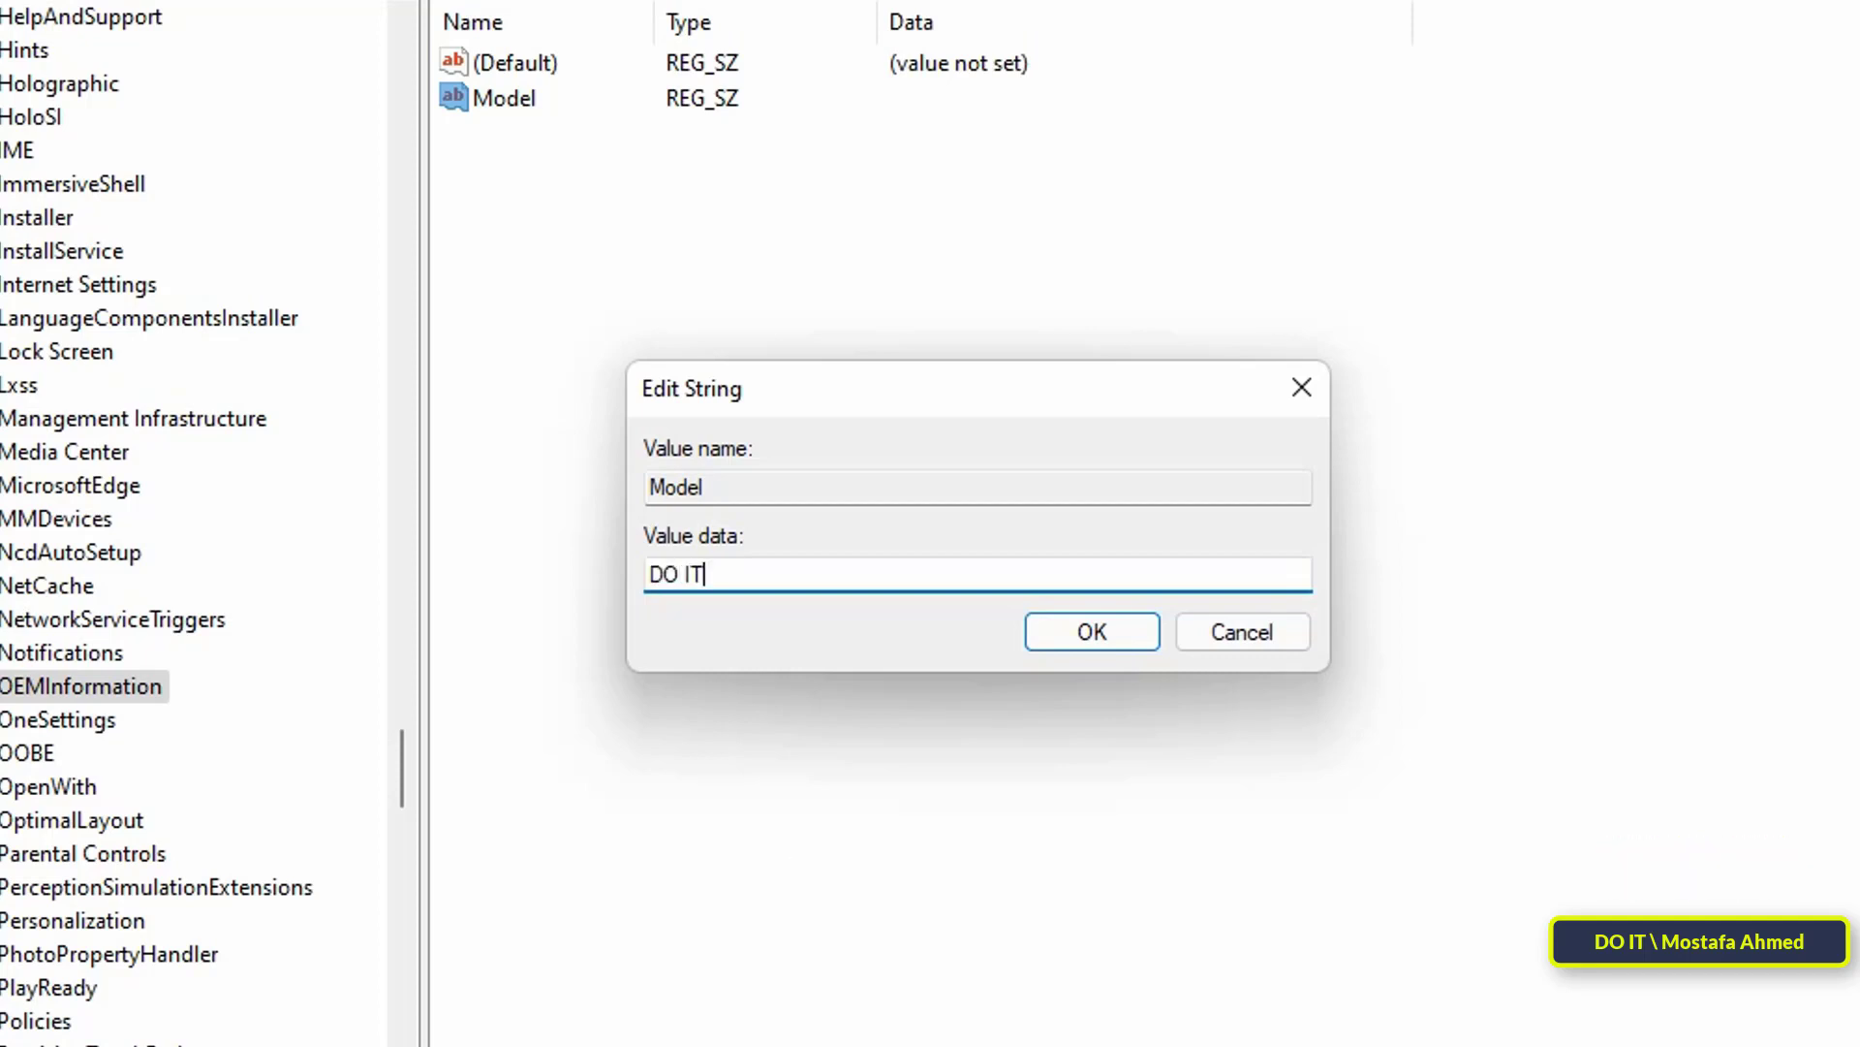
pyautogui.write('\\ Mostafa Ahmed')
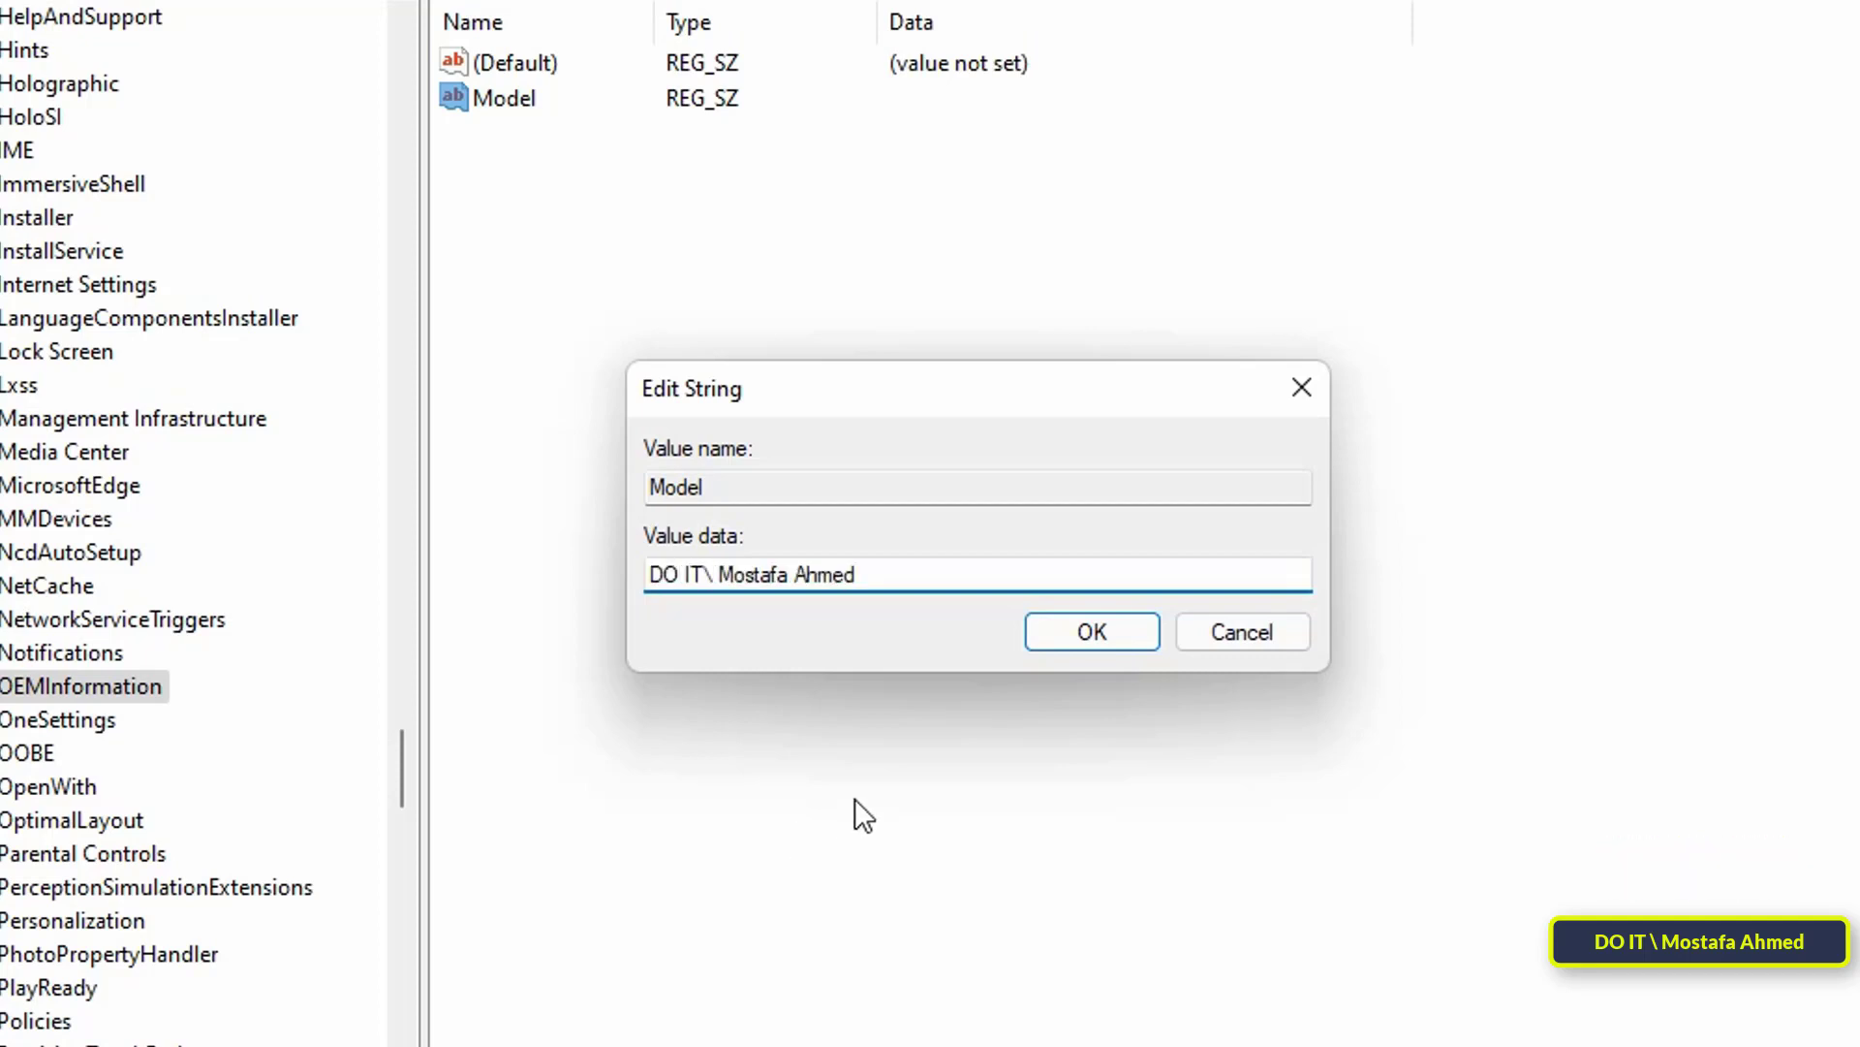
pyautogui.click(1082, 636)
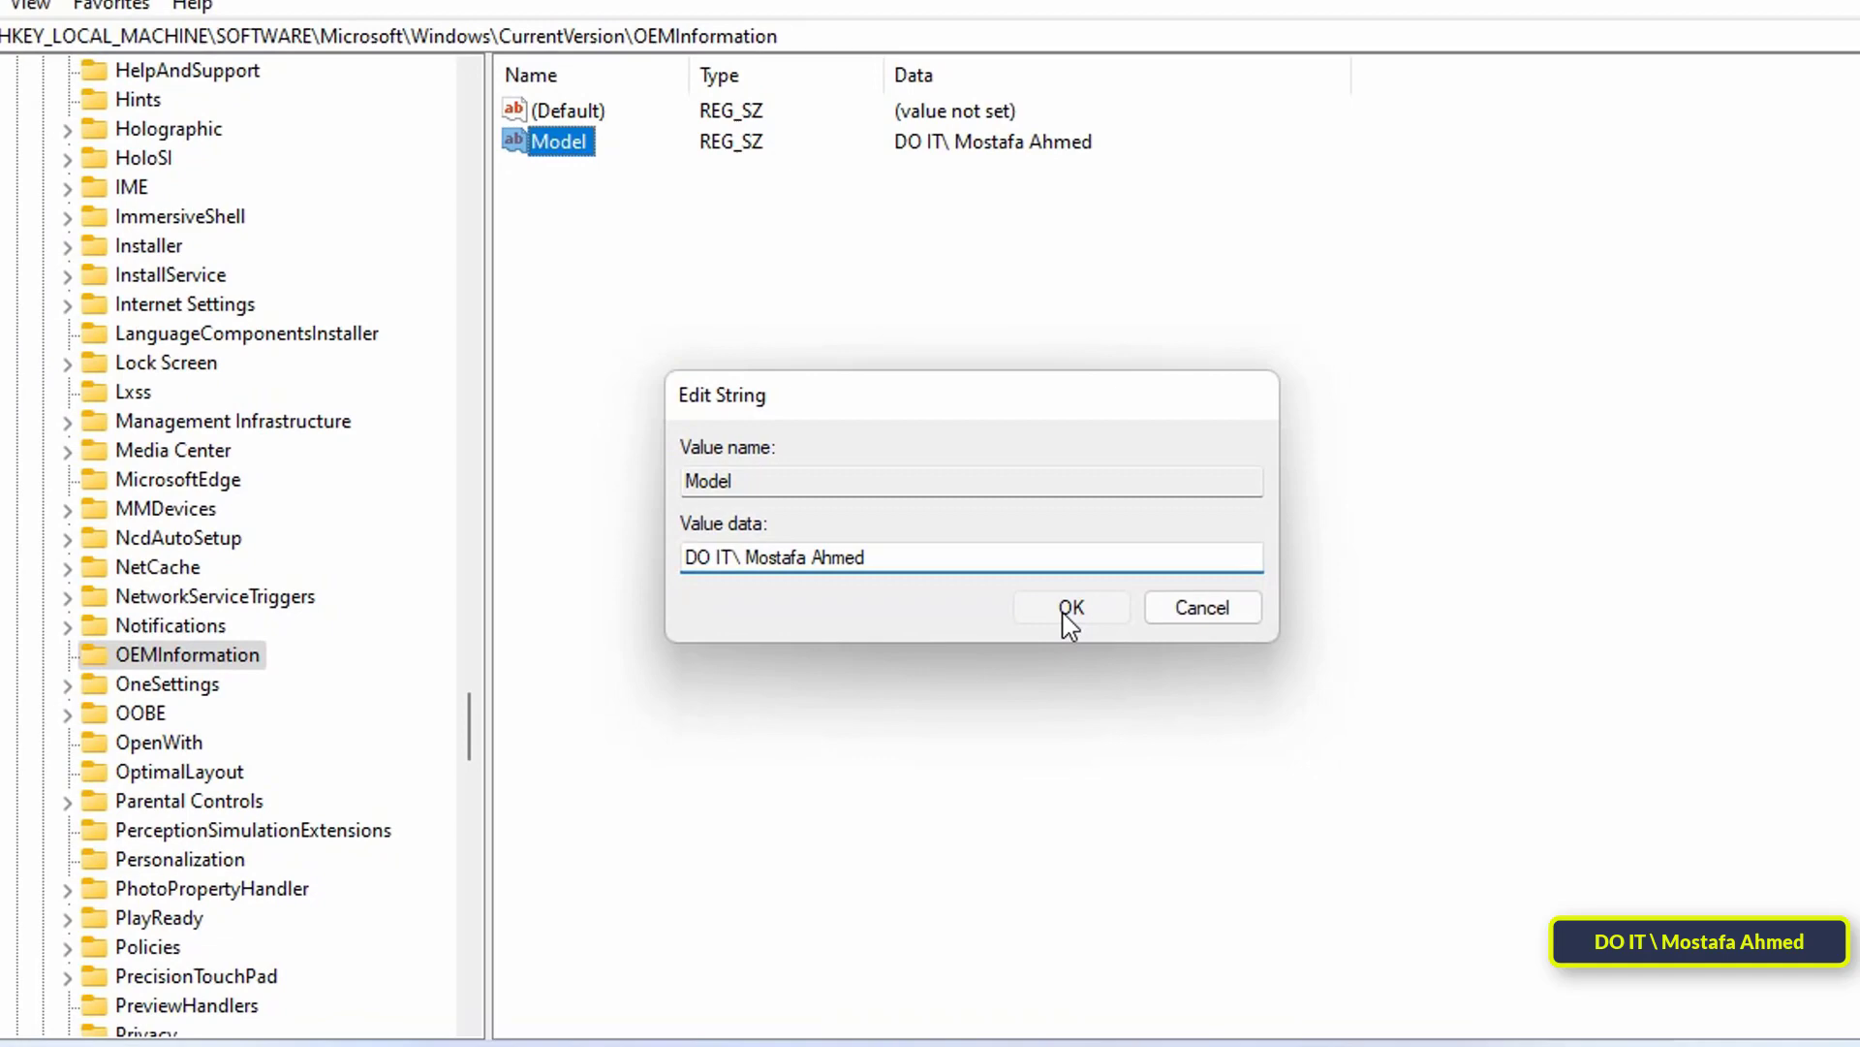
pyautogui.click(1070, 610)
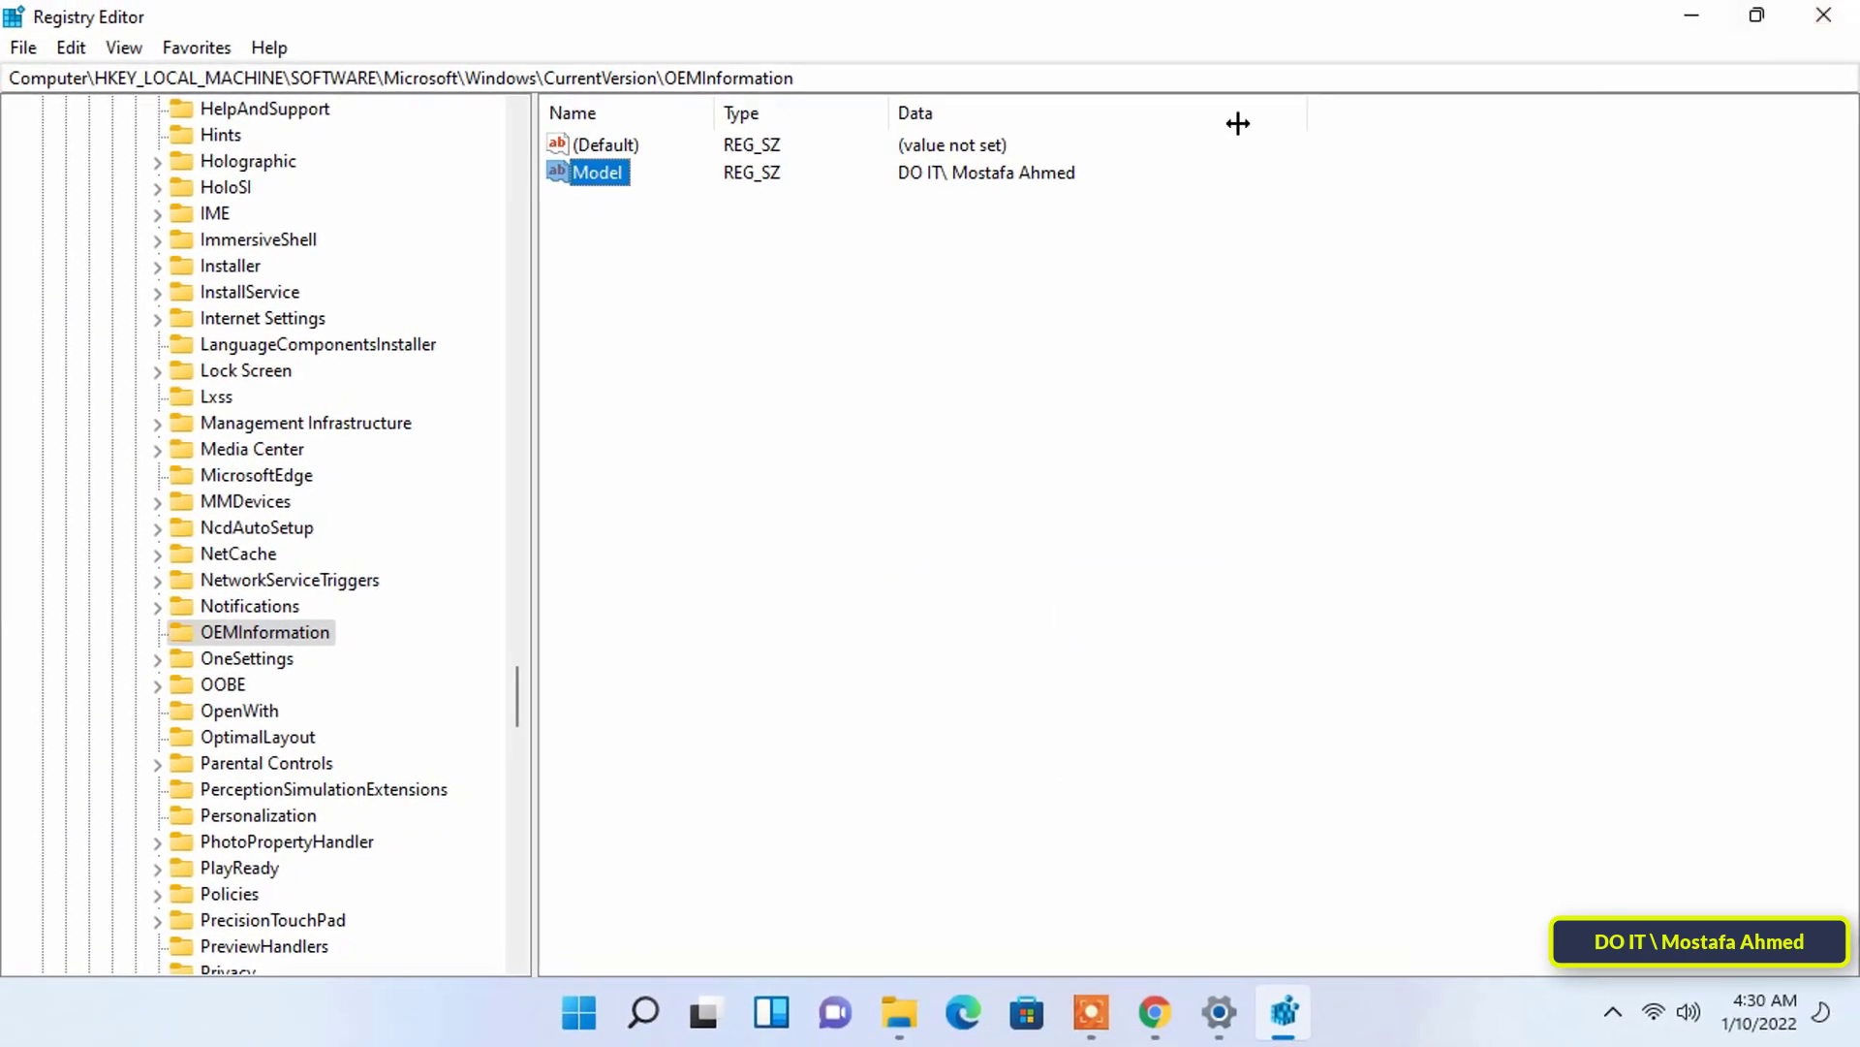
# Step: Close the Registry Editor and open the power options to restart the PC
pyautogui.scroll(2, 230, 215)
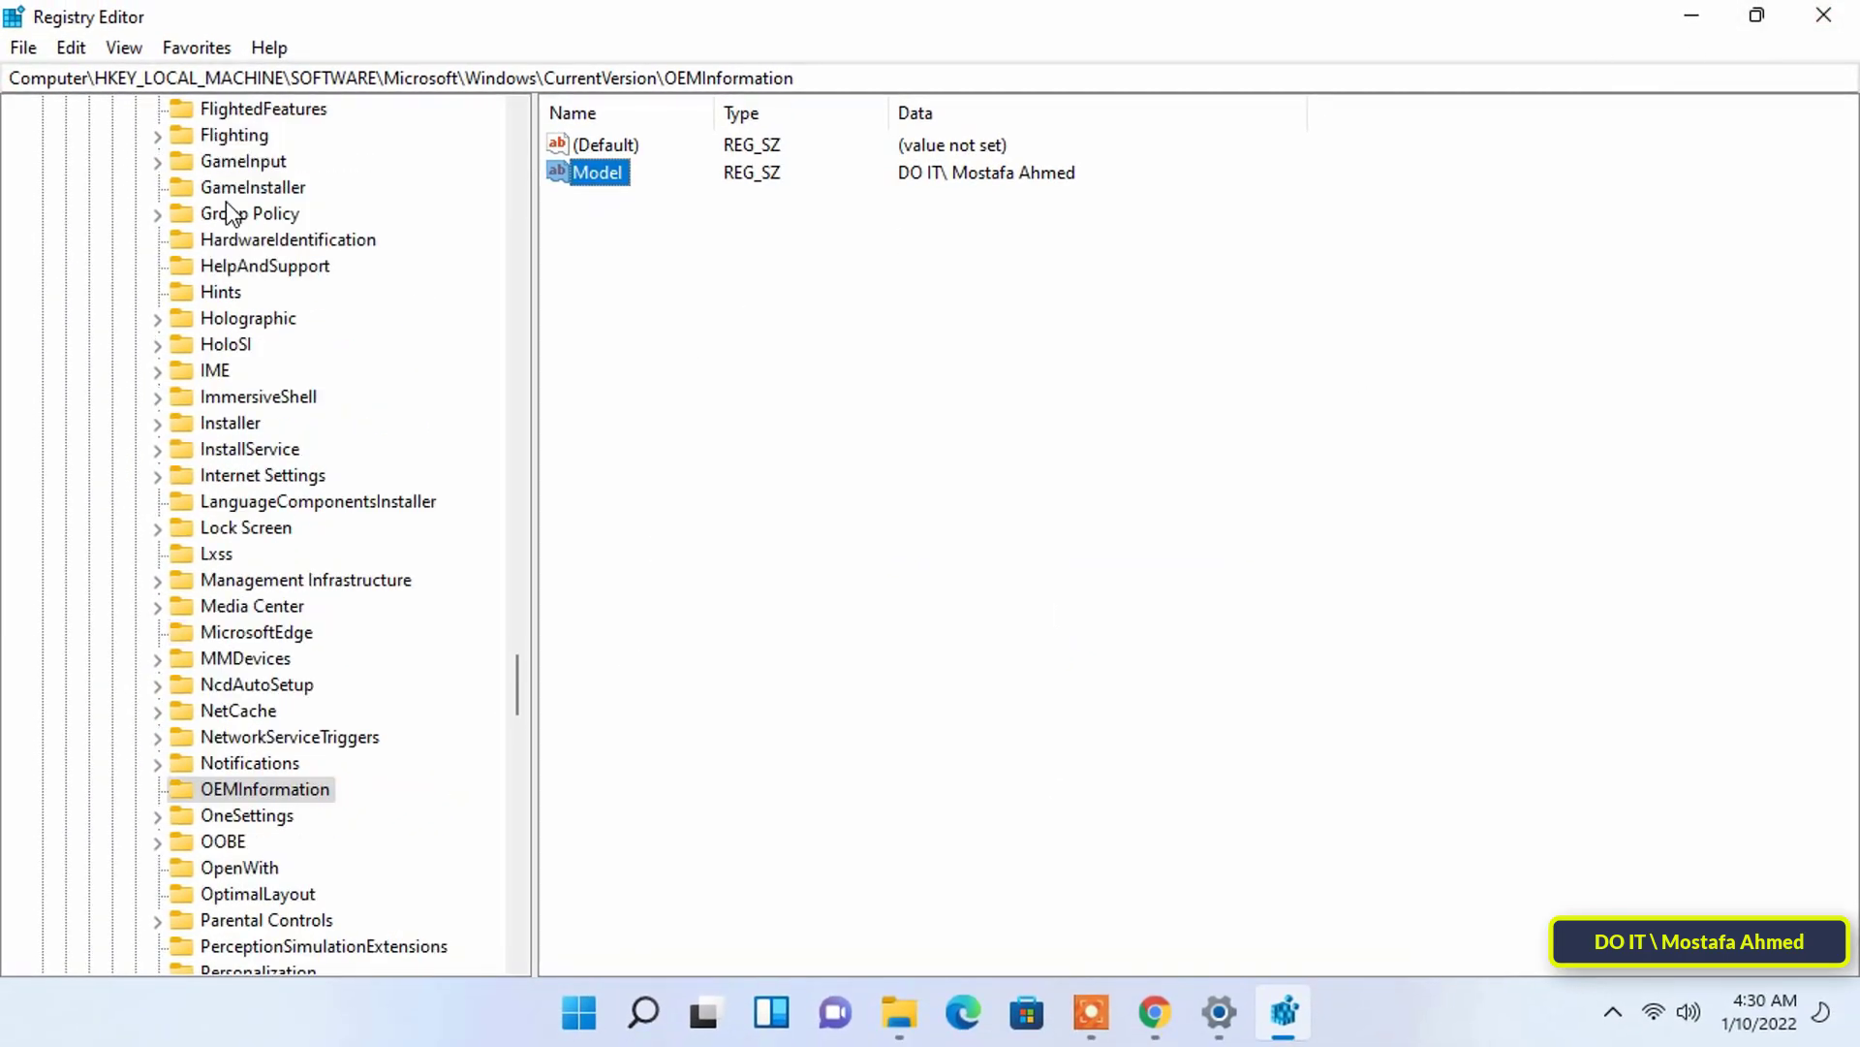
pyautogui.click(1825, 18)
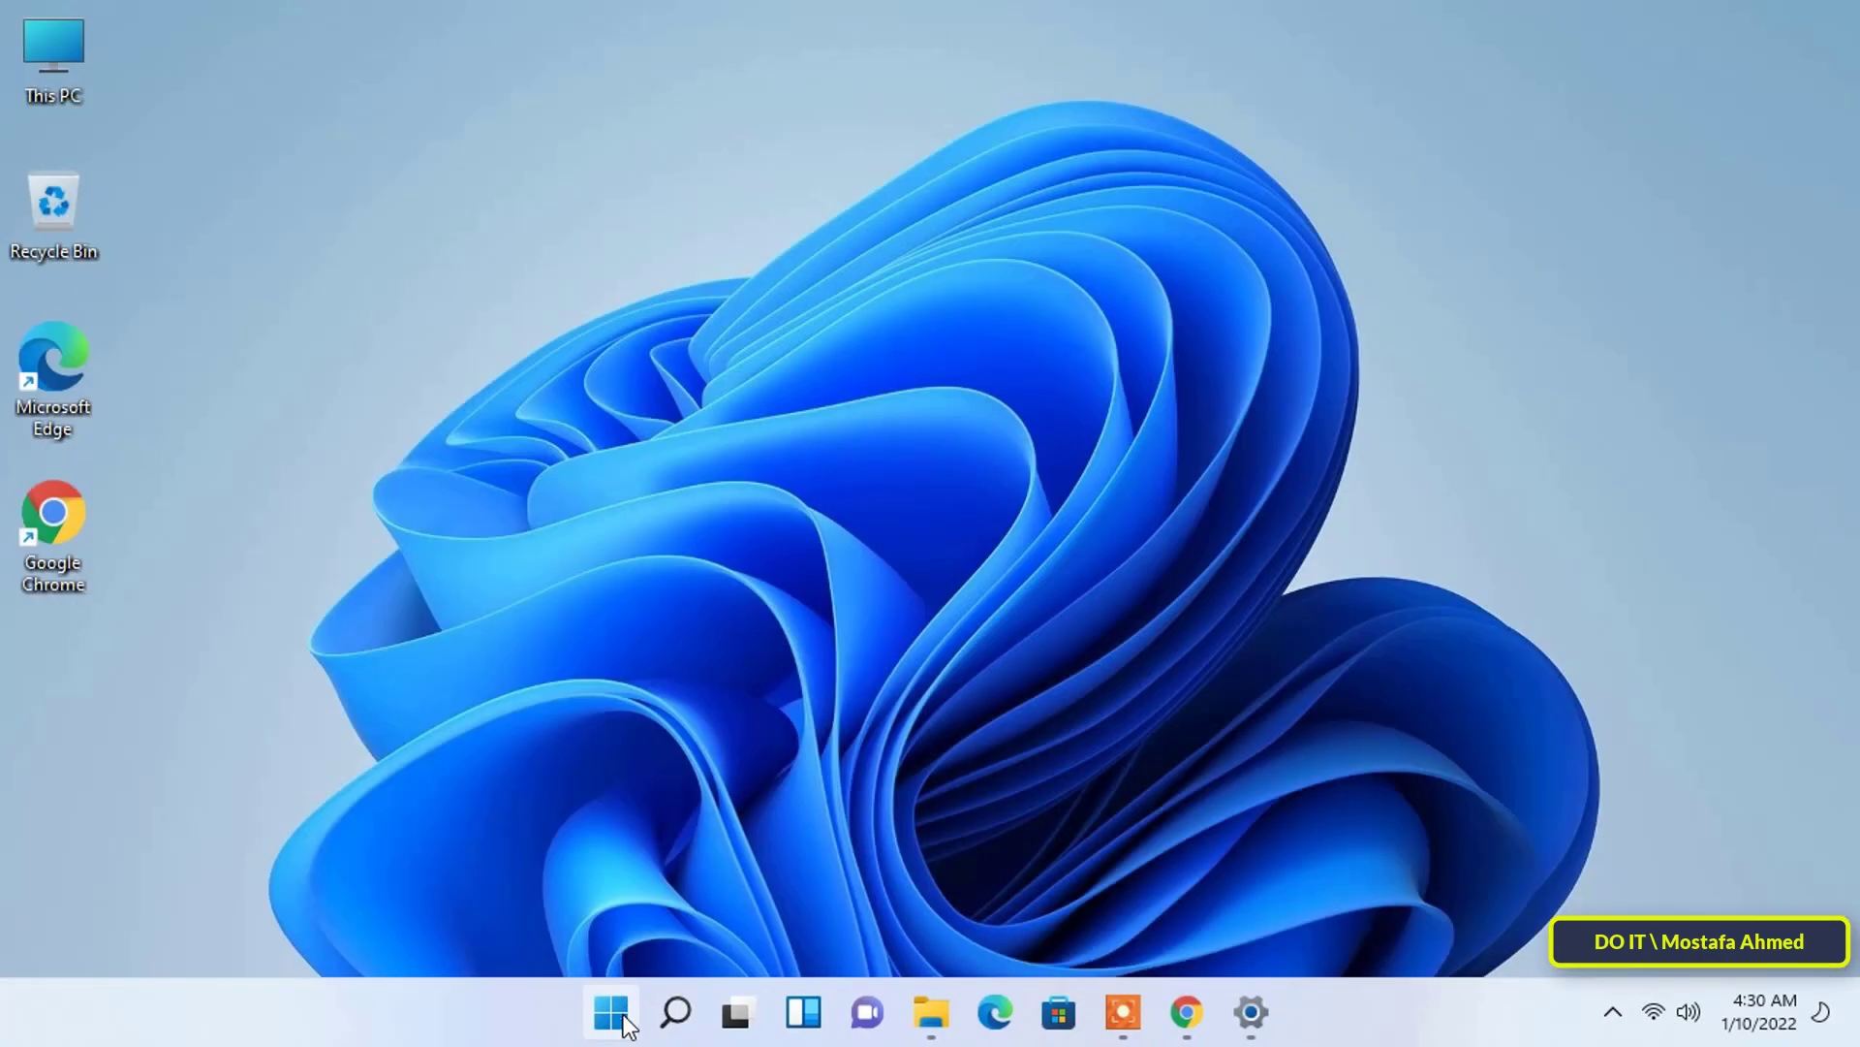
pyautogui.press('super')
pyautogui.click(1289, 912)
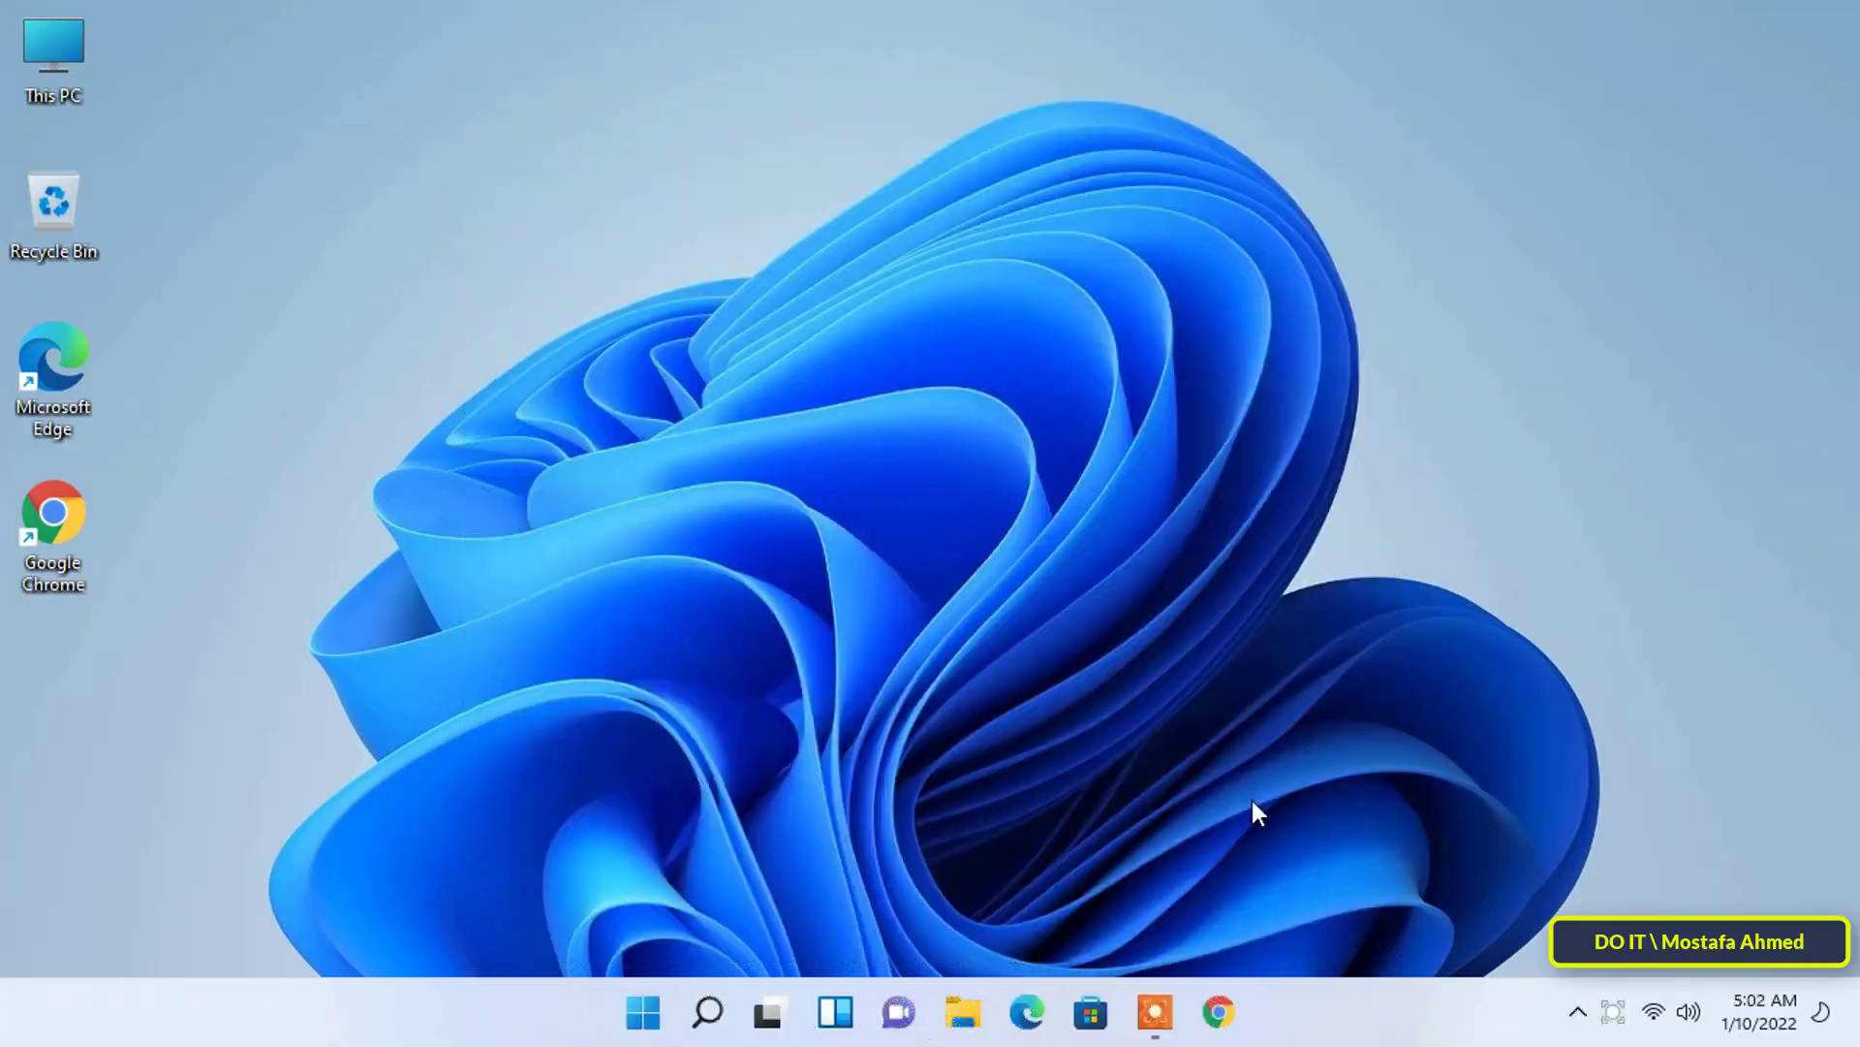
# Step: Open Windows Settings and check the PC model name under the device name on the System page
pyautogui.click(656, 1020)
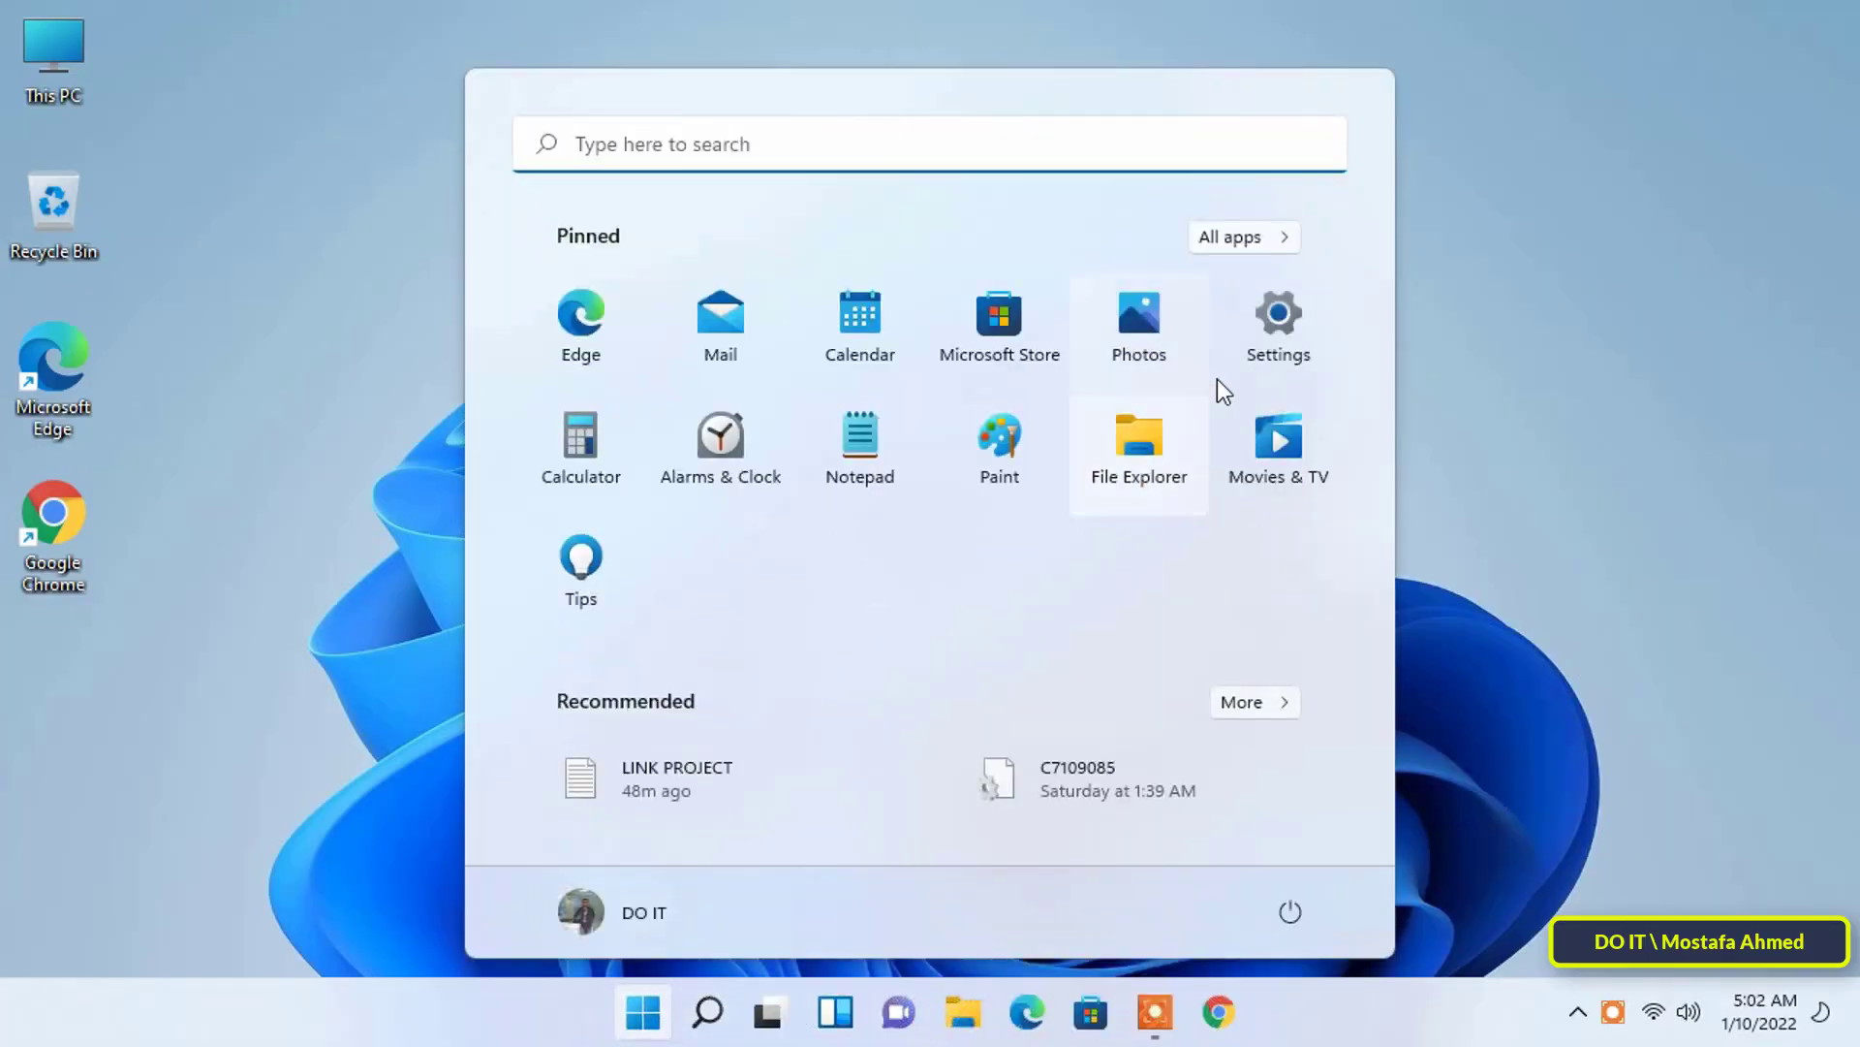
pyautogui.click(1277, 341)
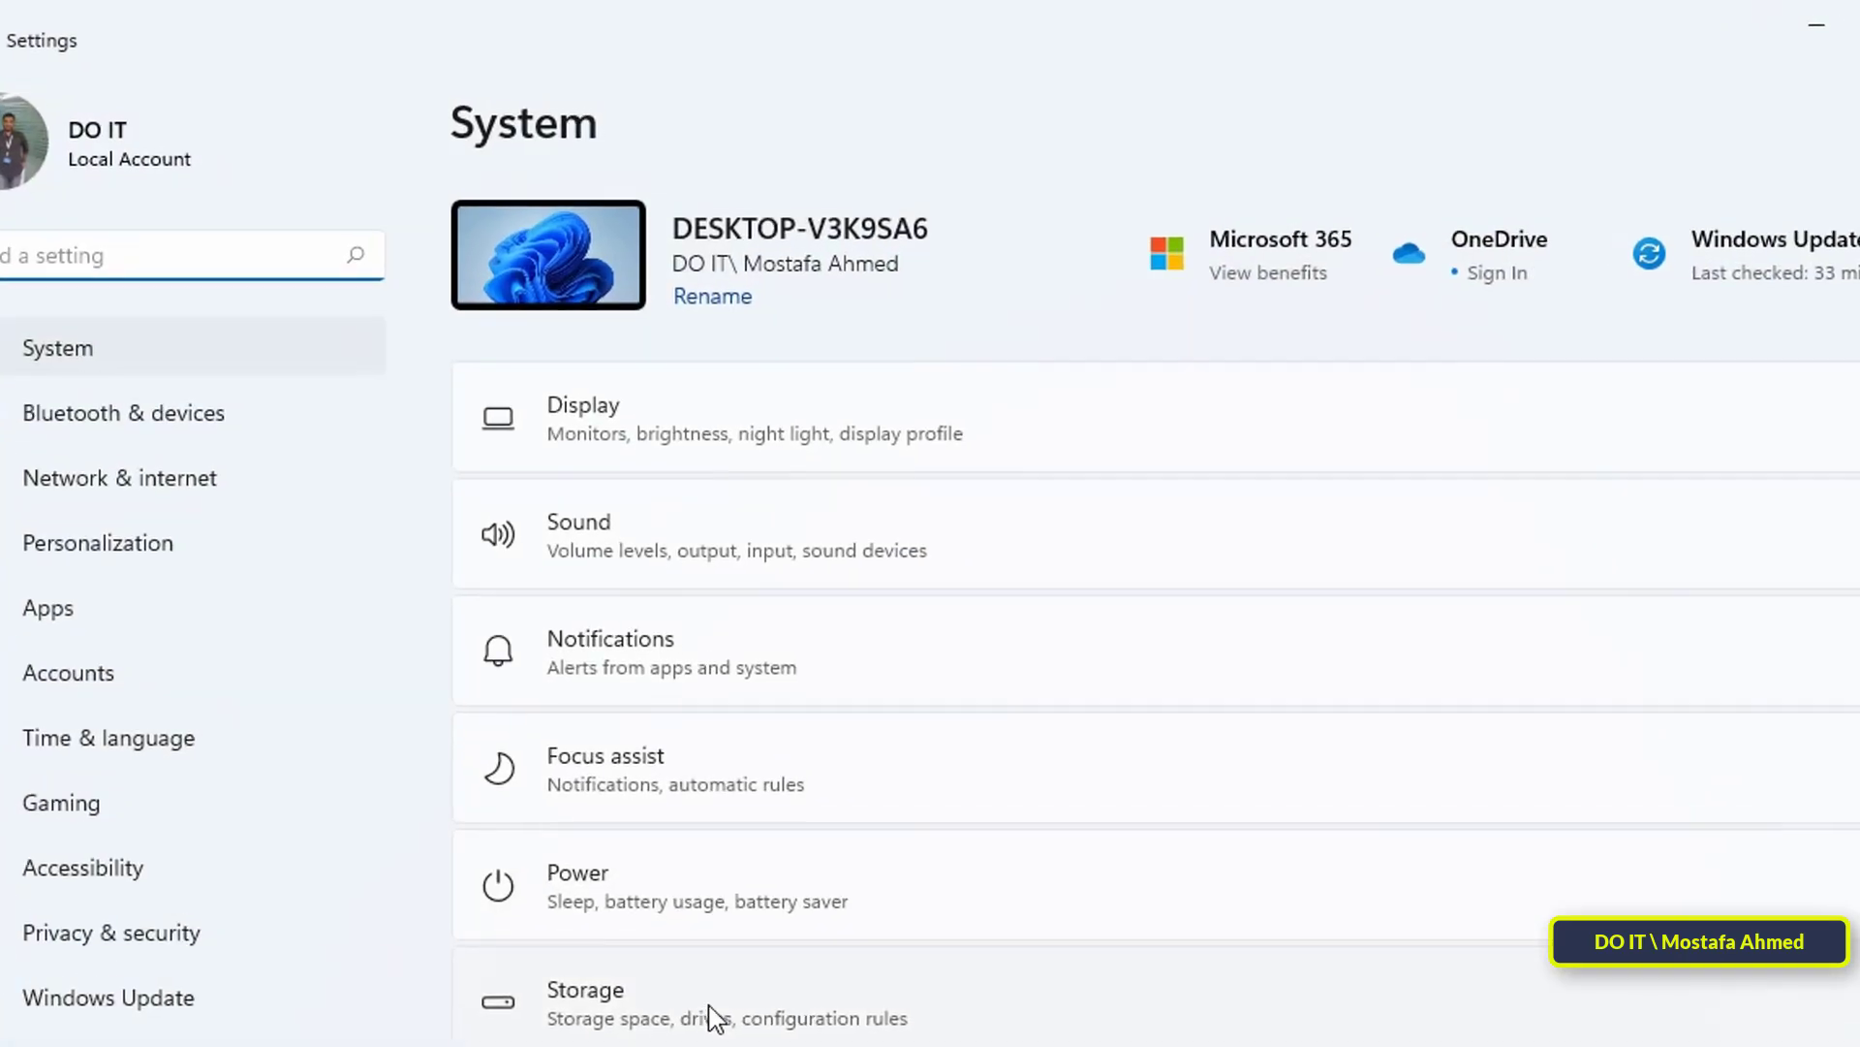